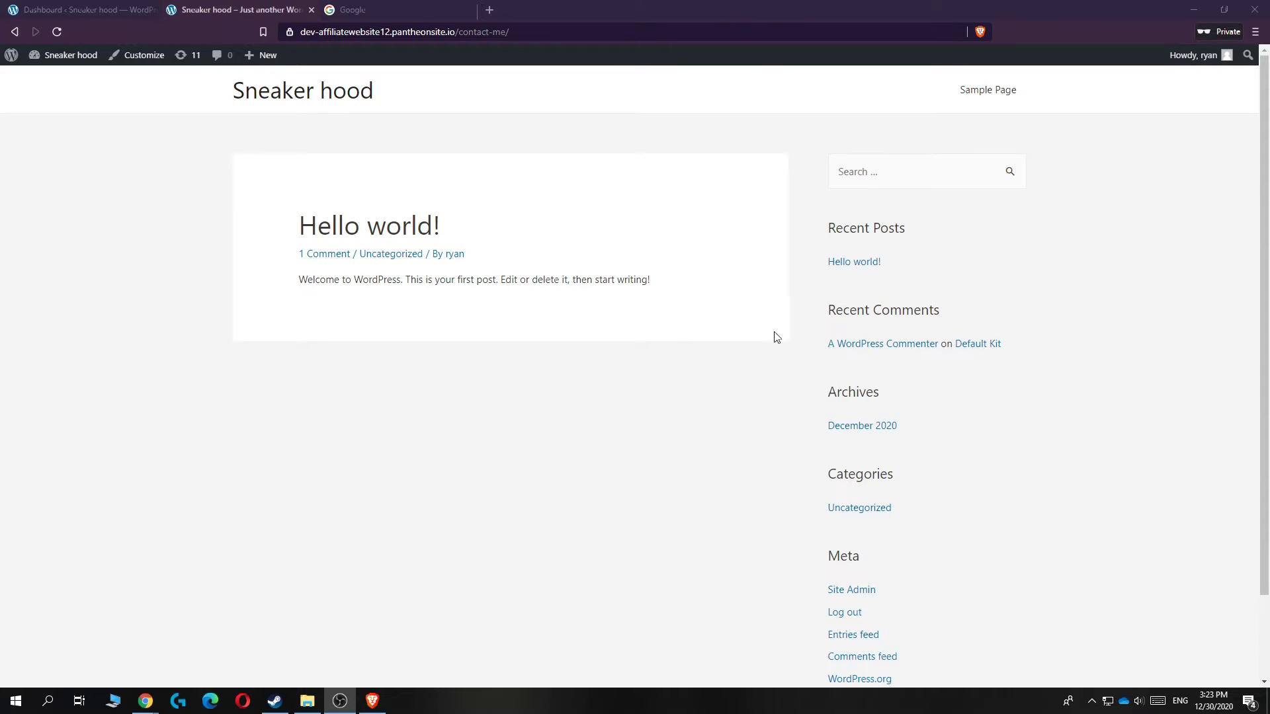
# Scroll through the Sneaker hood front page, glancing briefly at the Dashboard tab.
pyautogui.scroll(-2, 748, 358)
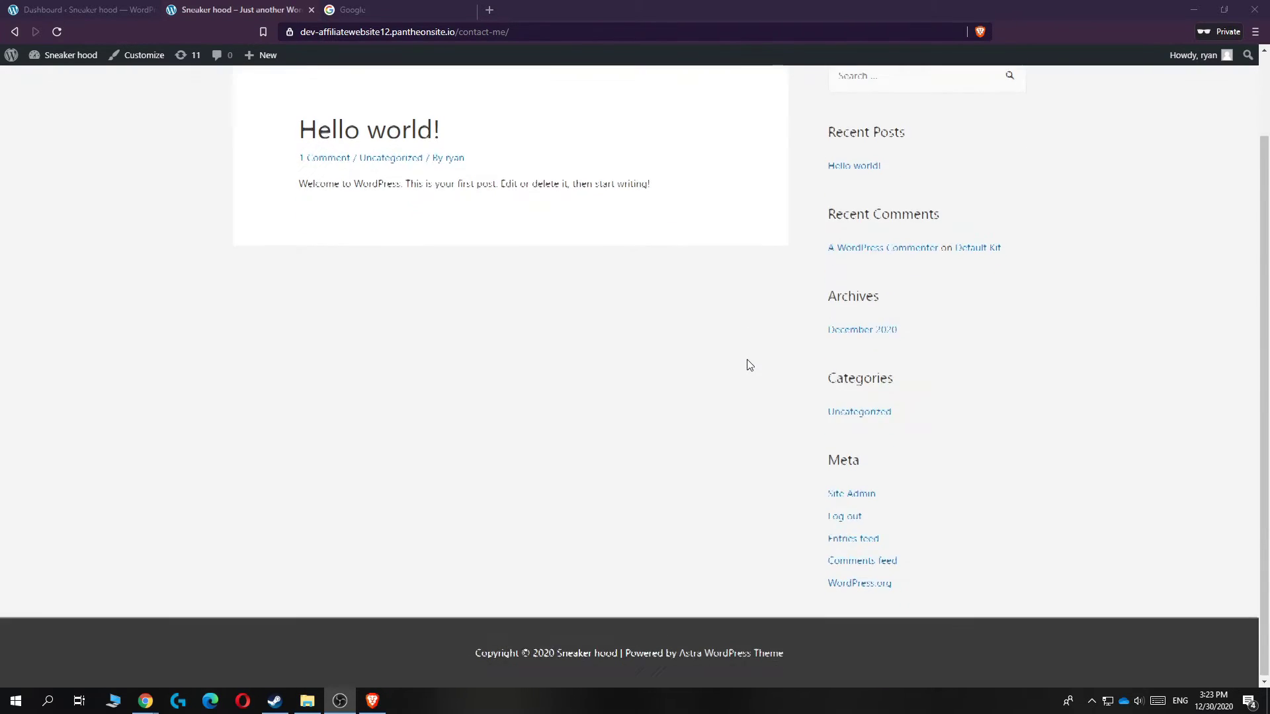
pyautogui.scroll(2, 746, 361)
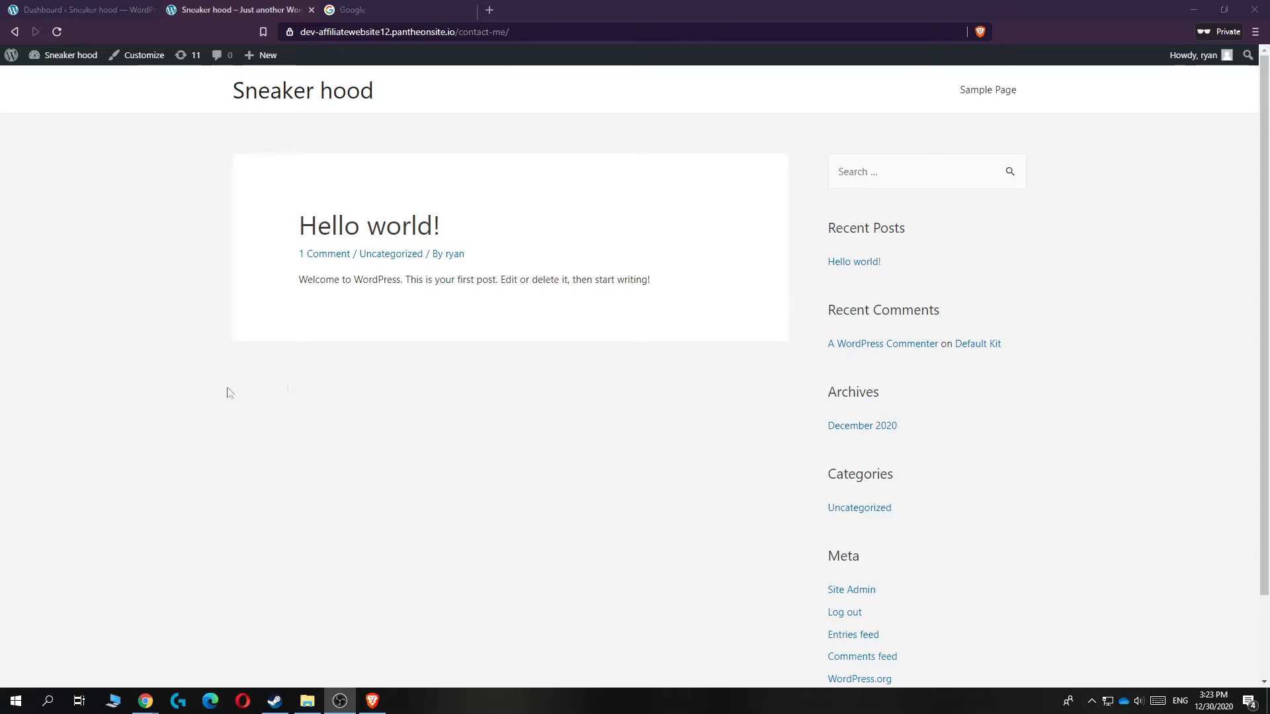
pyautogui.hotkey('ctrl', 'shift', 'Tab')
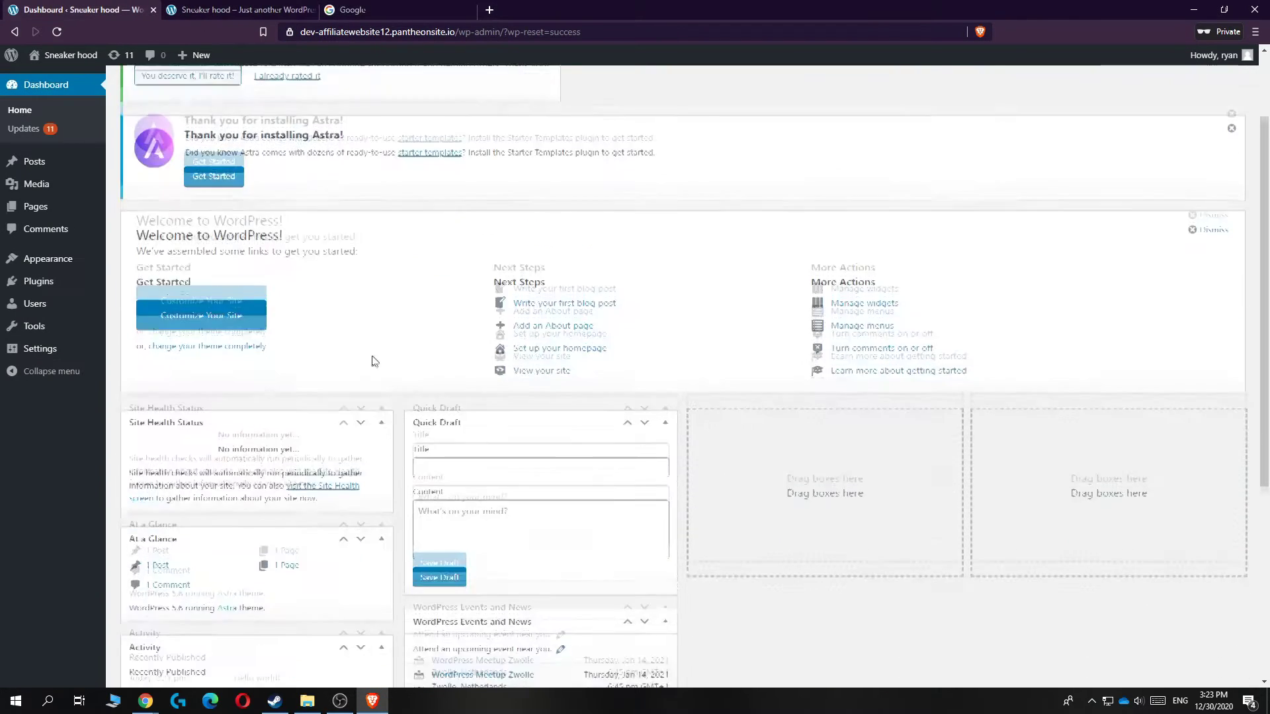
pyautogui.hotkey('ctrl', 'Tab')
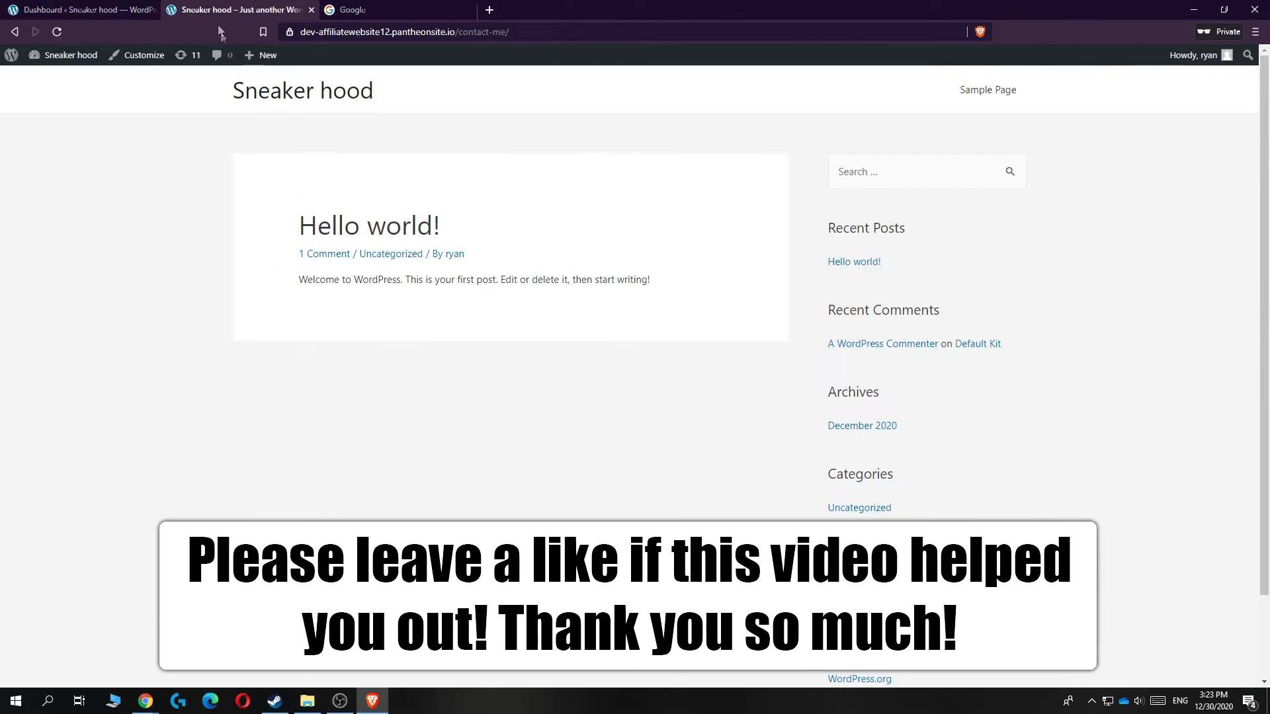
pyautogui.scroll(-1, 905, 331)
pyautogui.scroll(1, 889, 324)
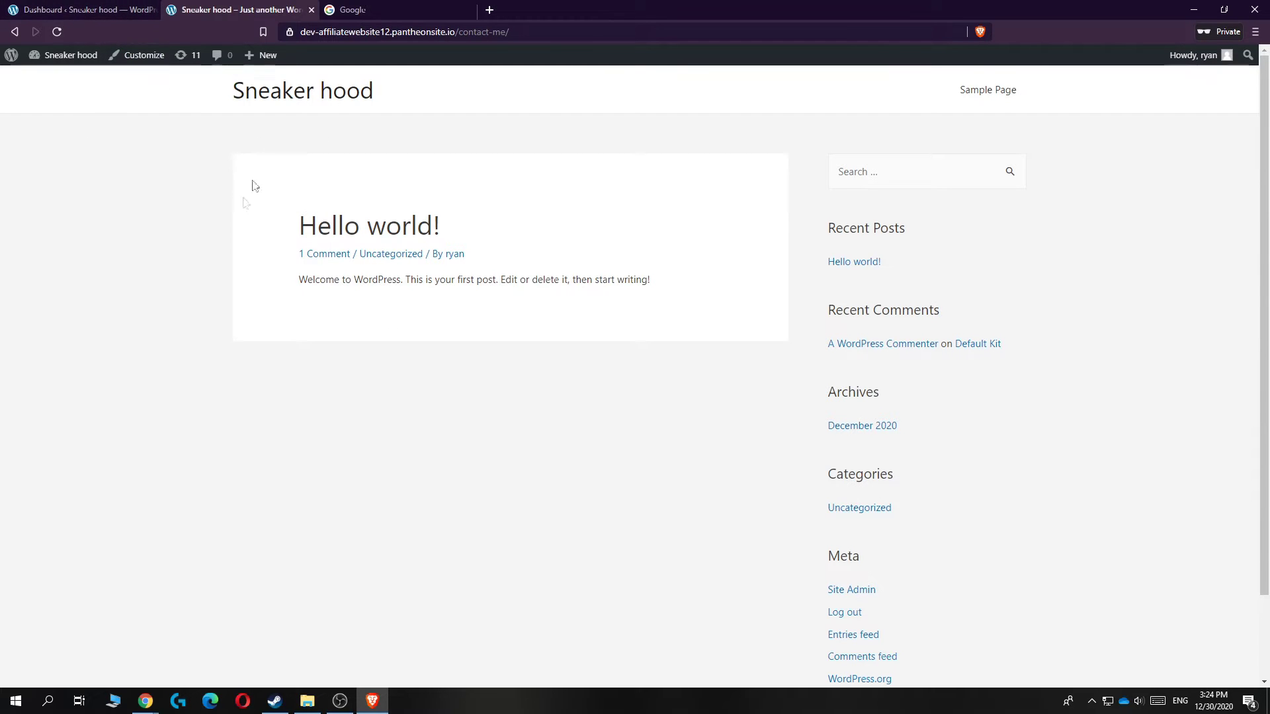
# Switch to the WordPress Dashboard tab and scroll over it.
pyautogui.click(74, 11)
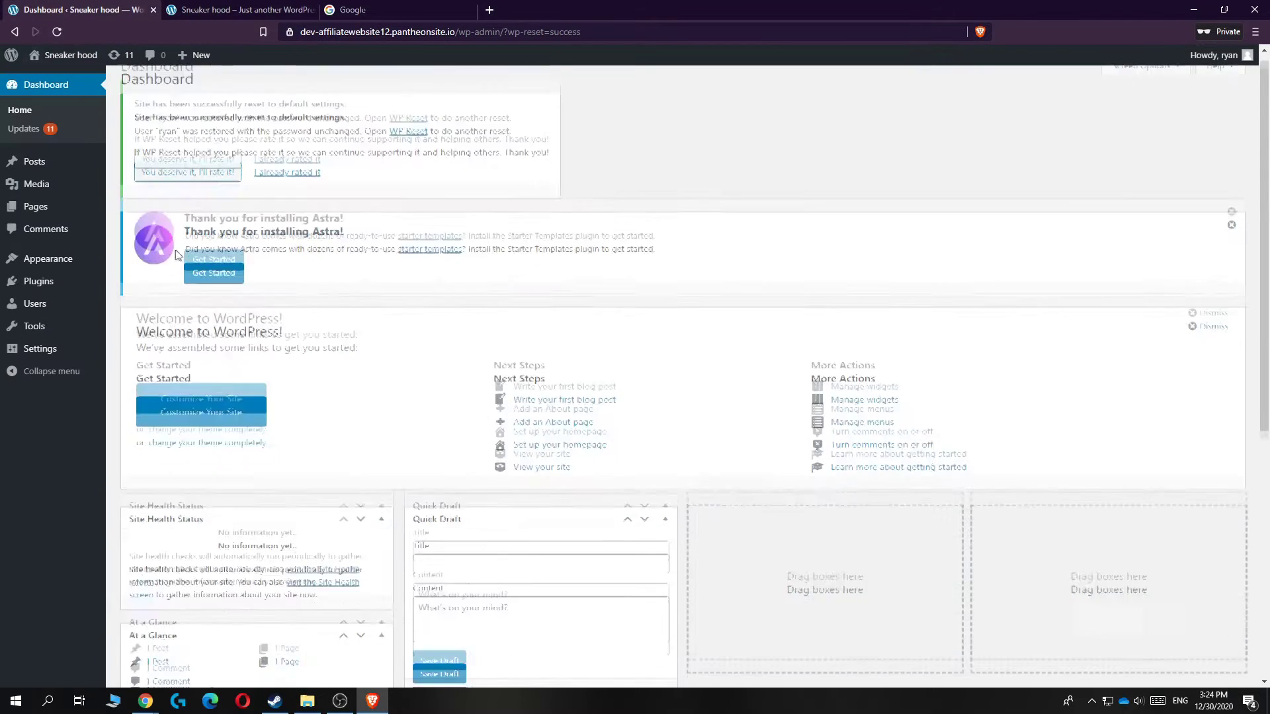
pyautogui.scroll(-5, 370, 322)
pyautogui.scroll(5, 370, 322)
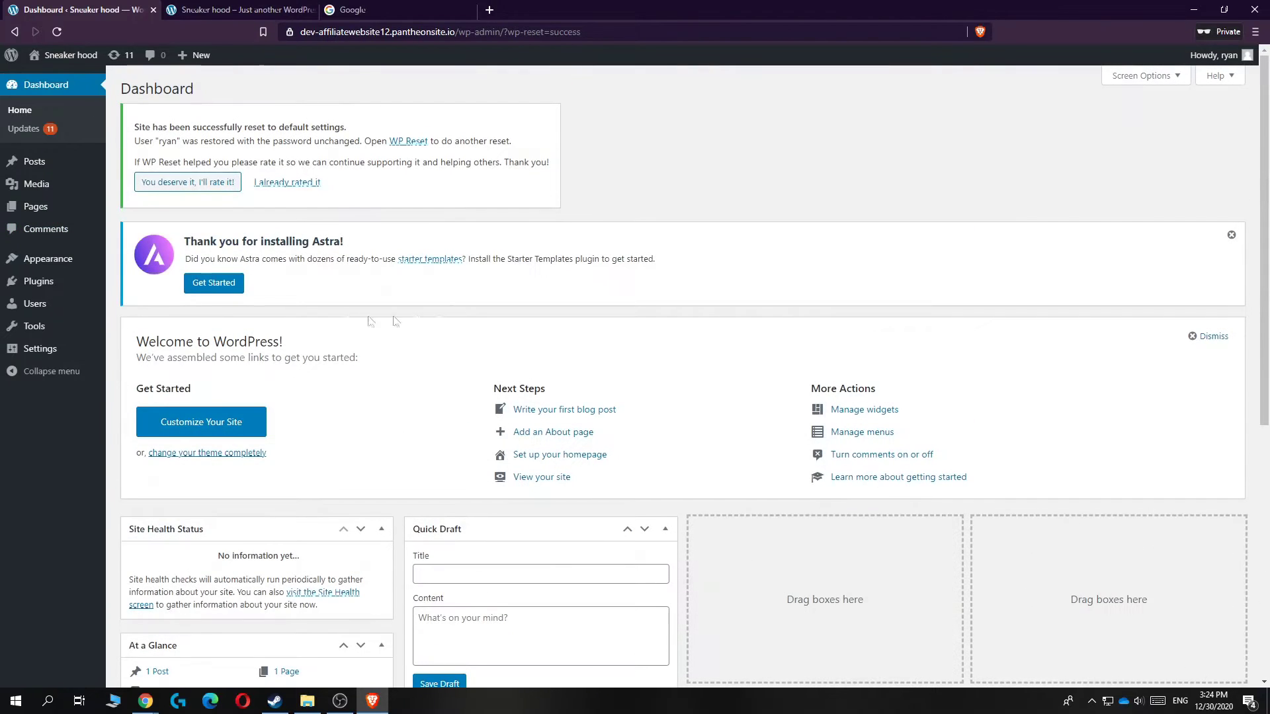
# Search Google for 'google adsense' and open the Google AdSense result.
pyautogui.click(366, 10)
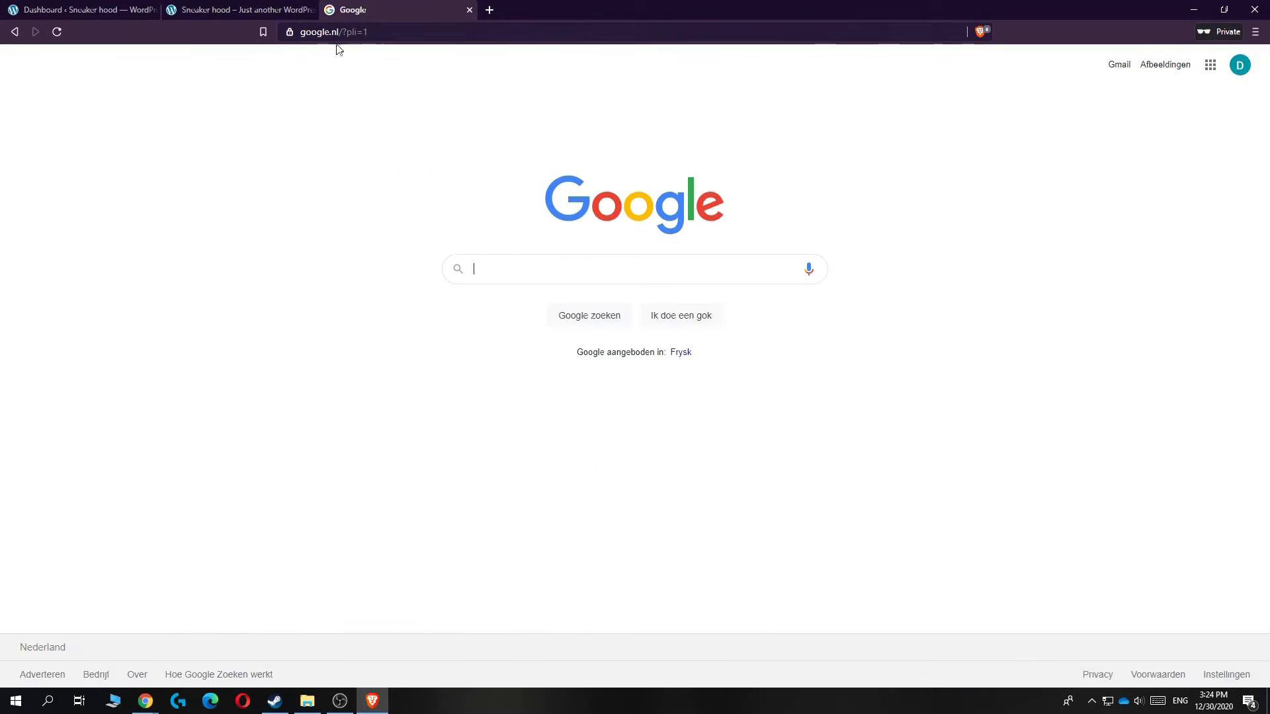
pyautogui.click(359, 37)
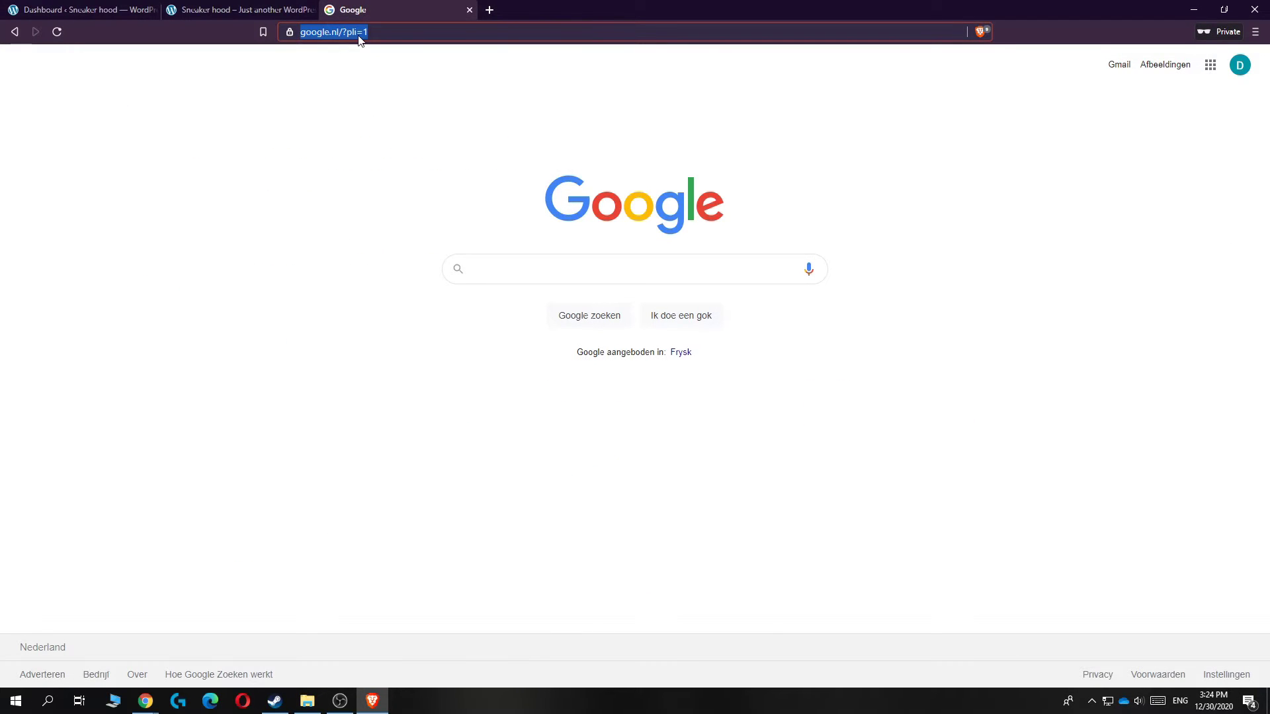
pyautogui.write('google adsense')
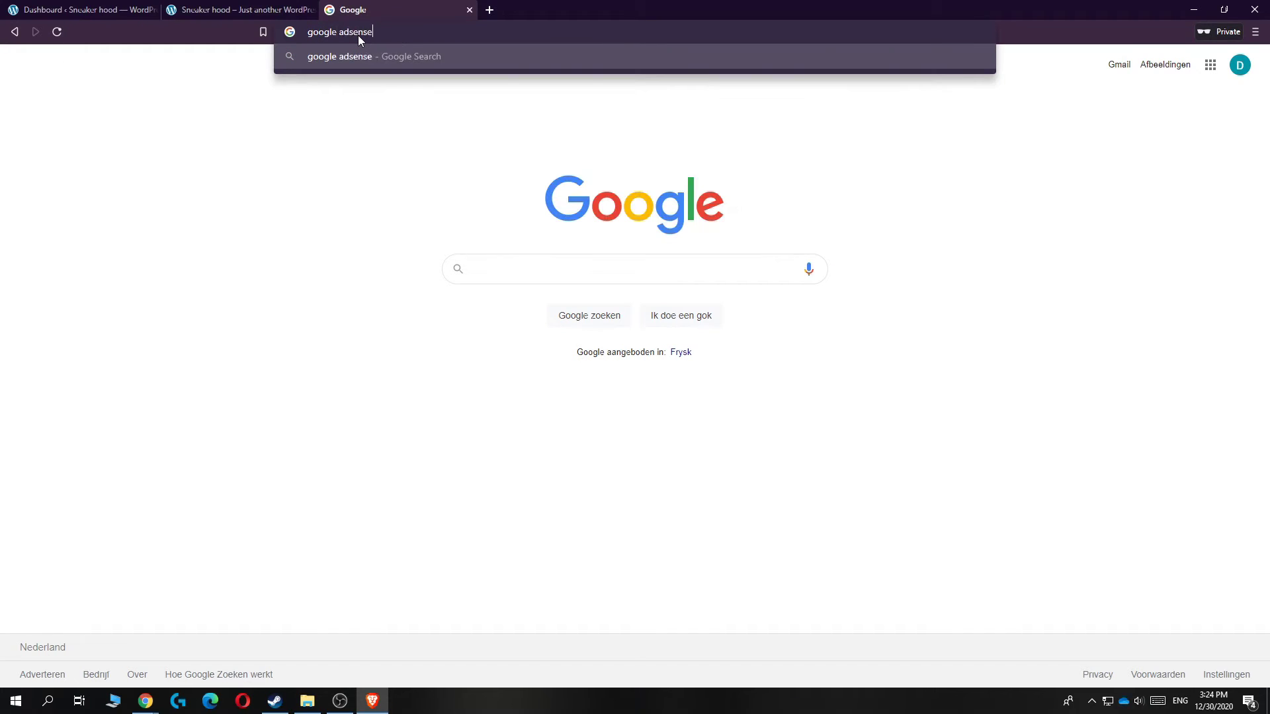
pyautogui.press('Return')
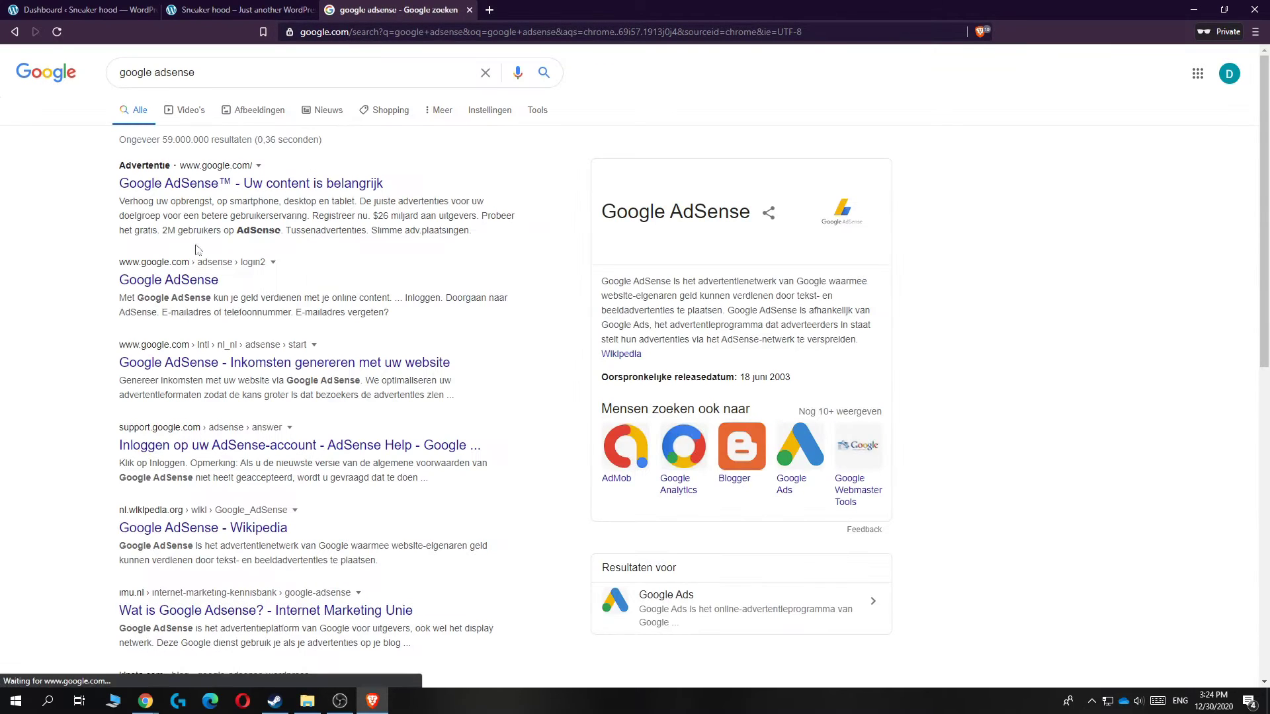
pyautogui.click(177, 283)
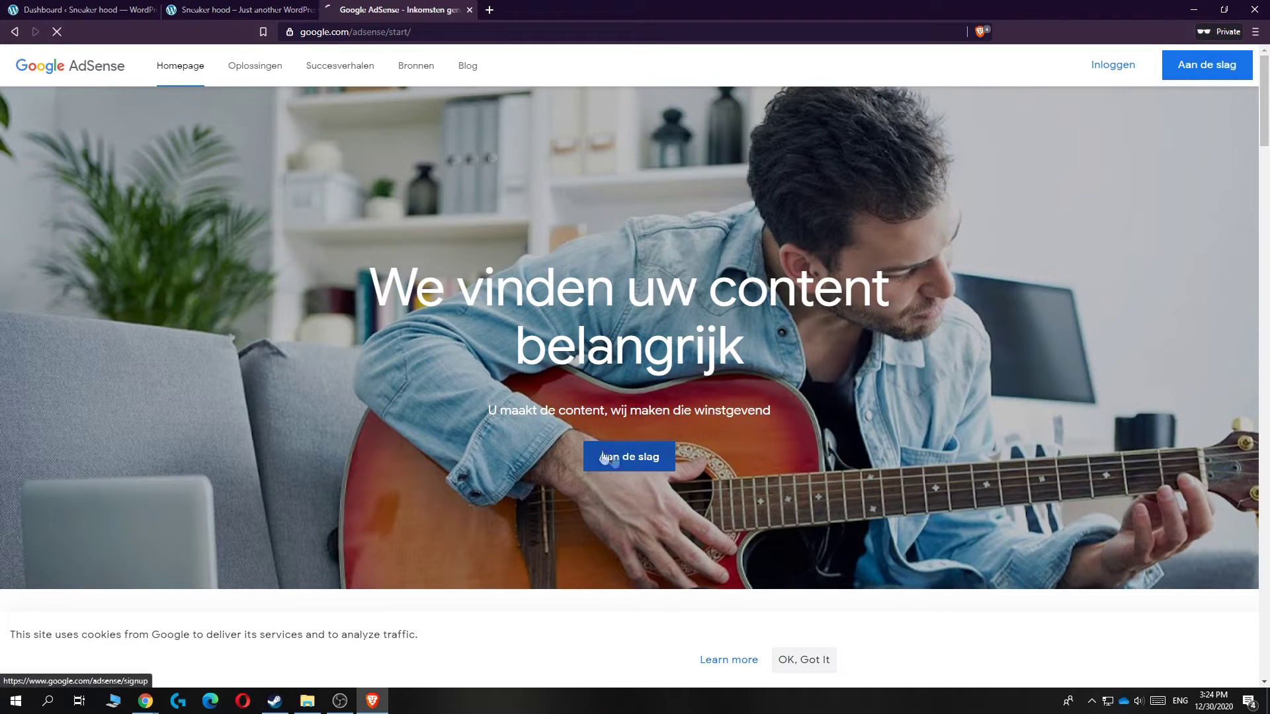
# Begin the AdSense sign-up and paste the Sneaker hood site address into the URL field.
pyautogui.click(632, 458)
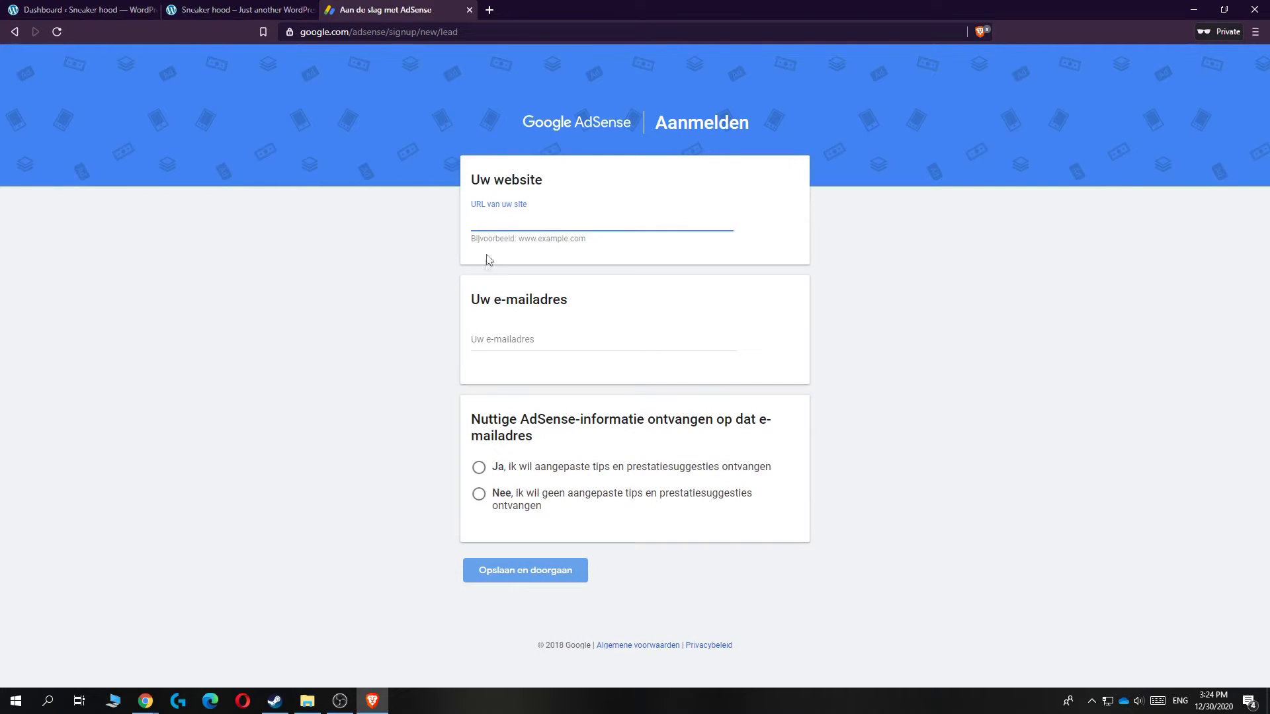
pyautogui.moveTo(558, 173); pyautogui.dragTo(520, 178)
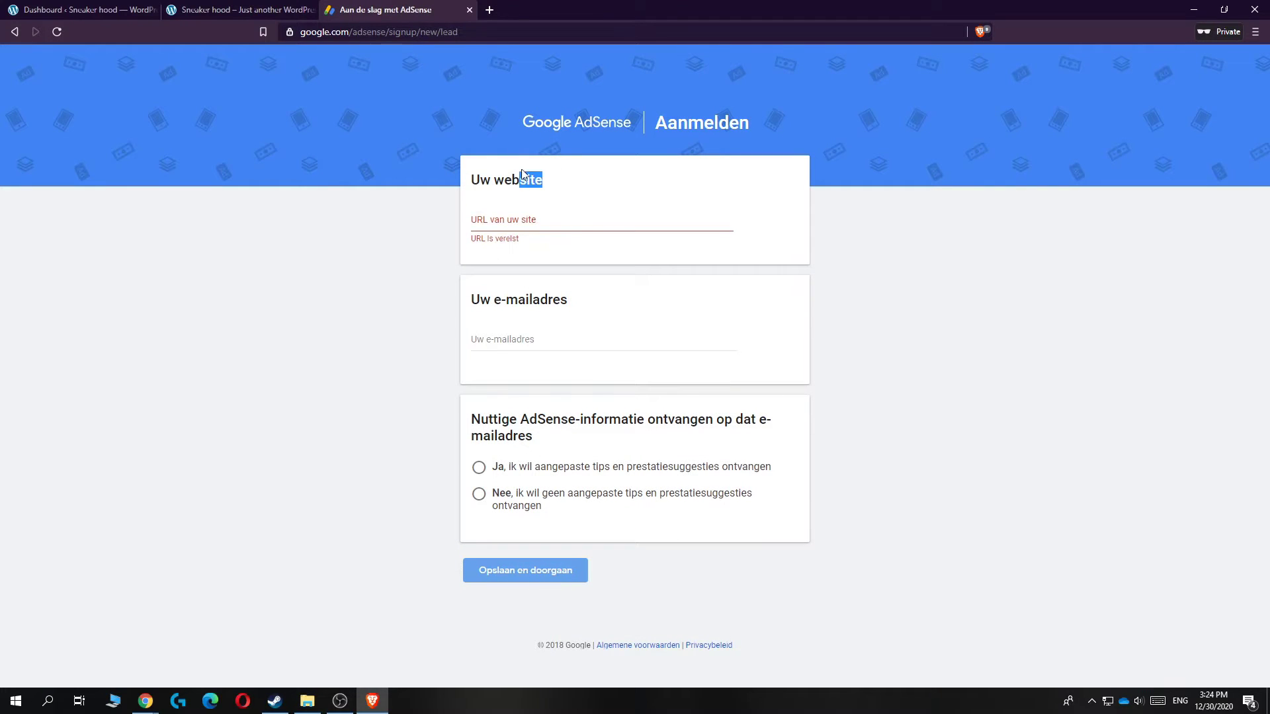
pyautogui.click(587, 189)
pyautogui.click(520, 218)
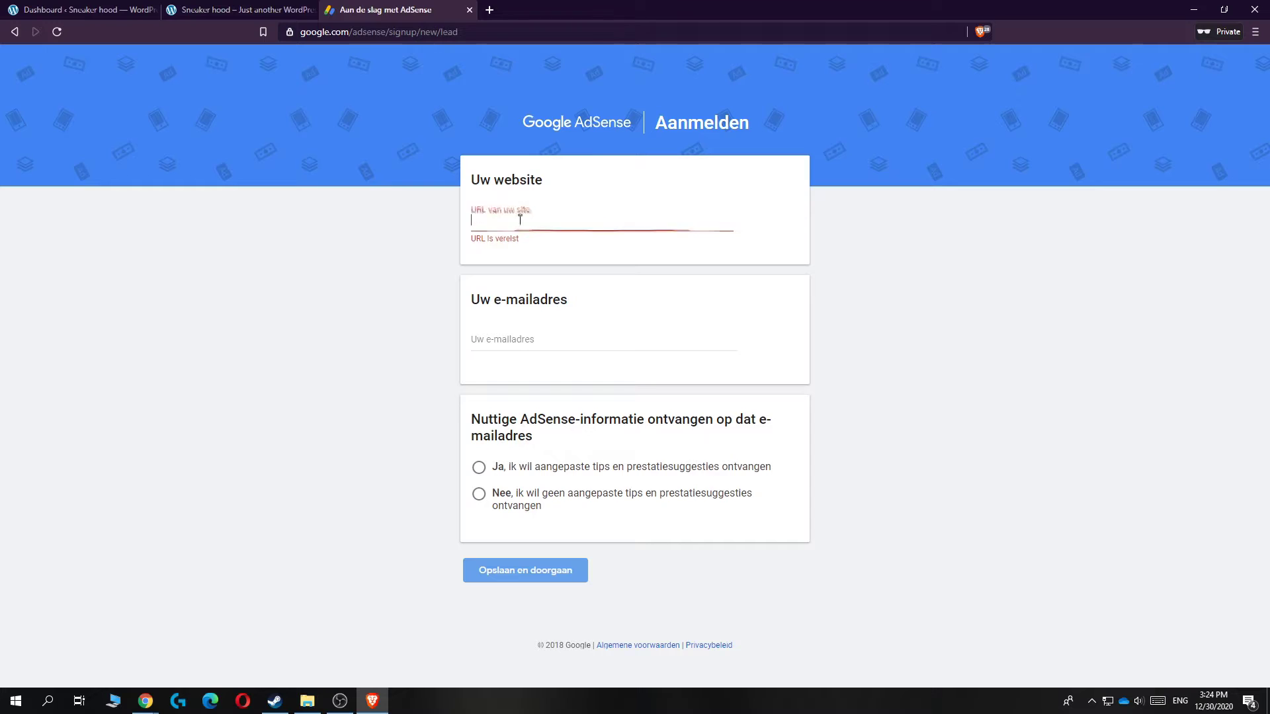
pyautogui.click(238, 10)
pyautogui.click(456, 31)
pyautogui.hotkey('ctrl', 'c')
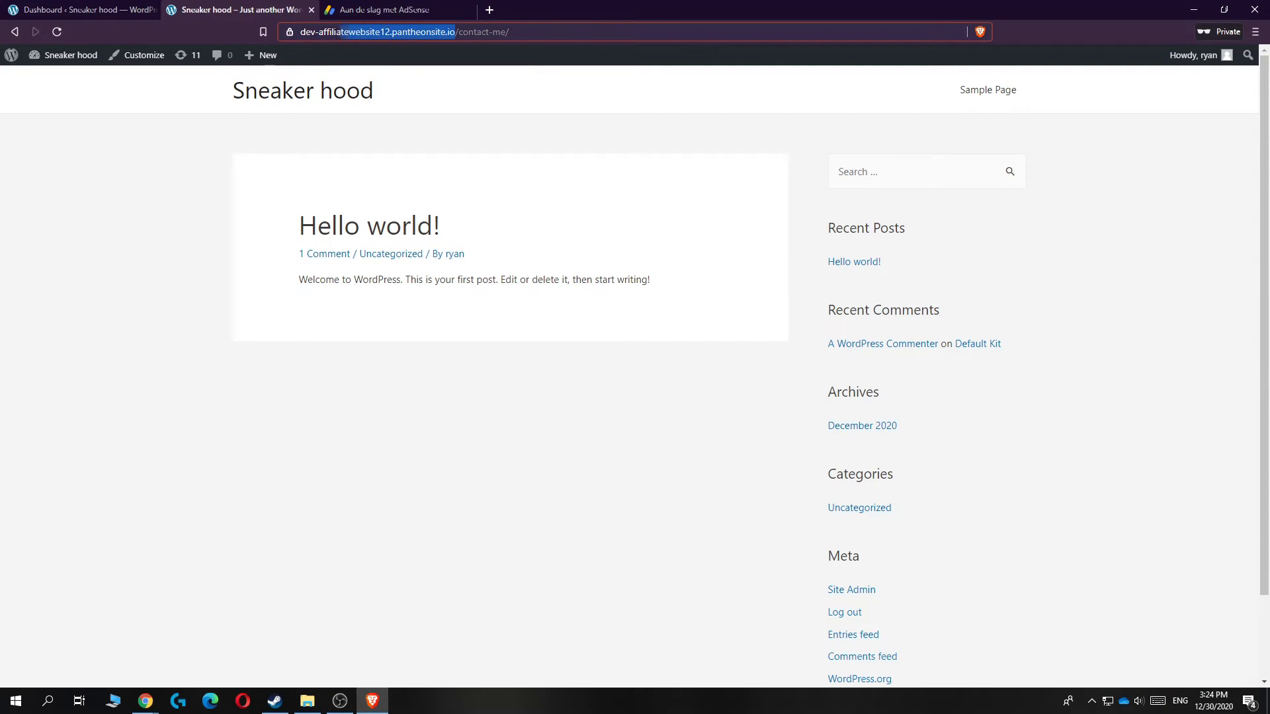
pyautogui.click(386, 10)
pyautogui.hotkey('ctrl', 'v')
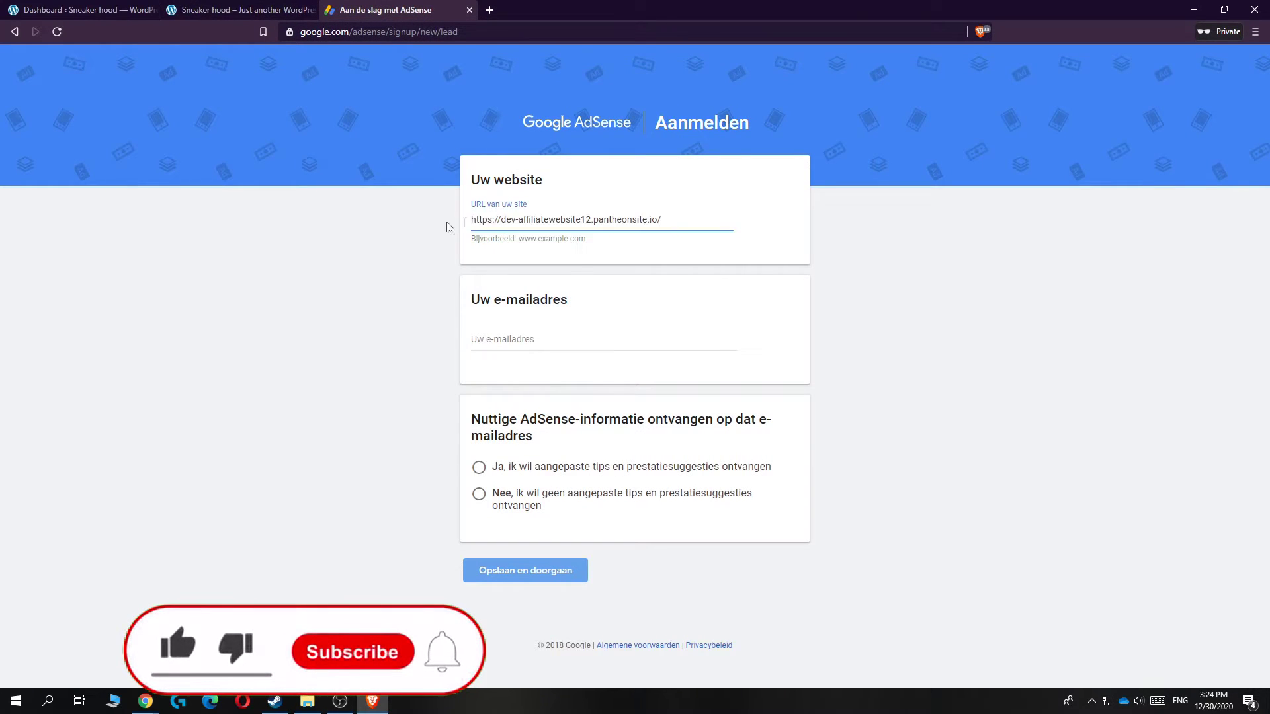
pyautogui.click(388, 244)
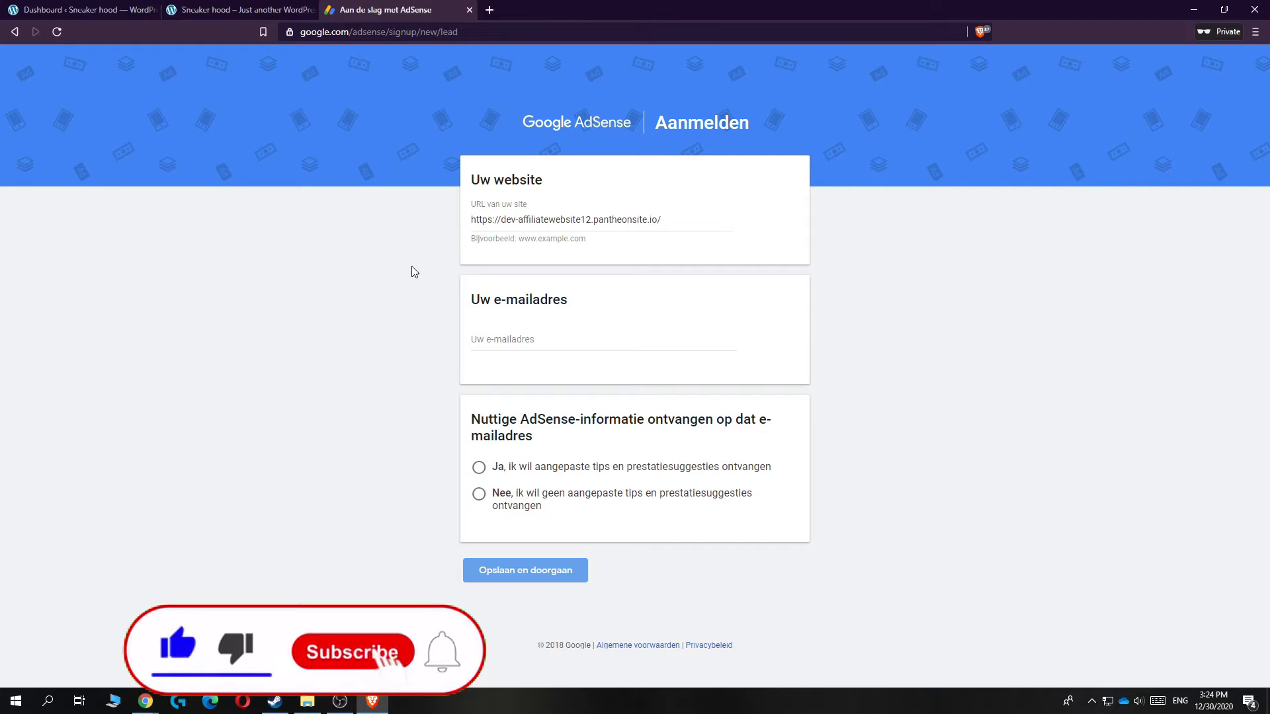
# Use the suggested account e-mail, choose Nee for tips, and save and continue.
pyautogui.click(516, 340)
pyautogui.click(529, 373)
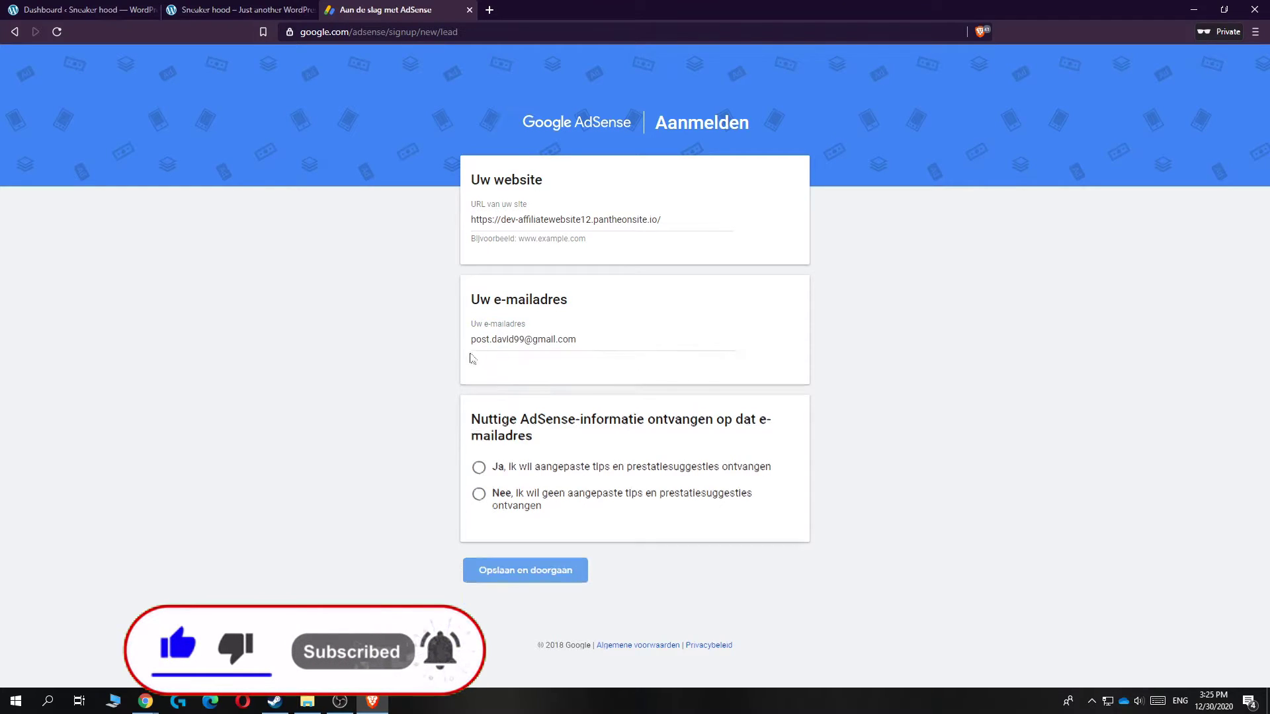
pyautogui.click(452, 353)
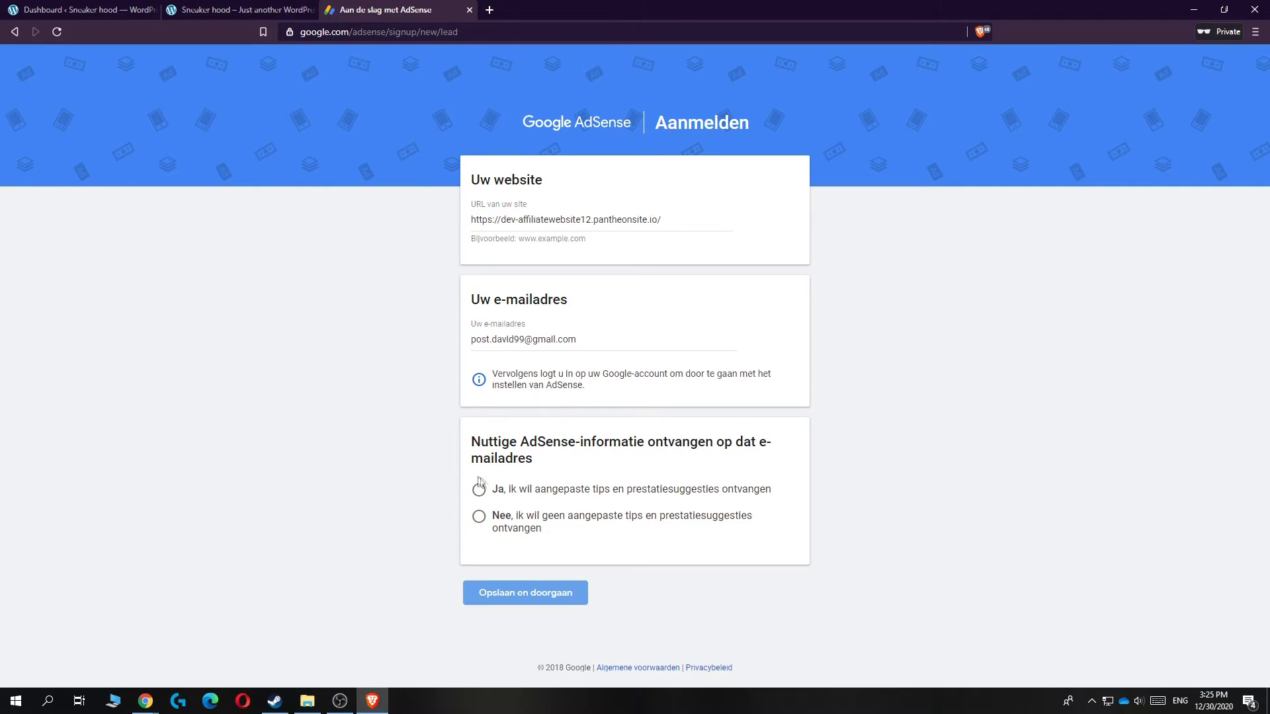
pyautogui.click(477, 519)
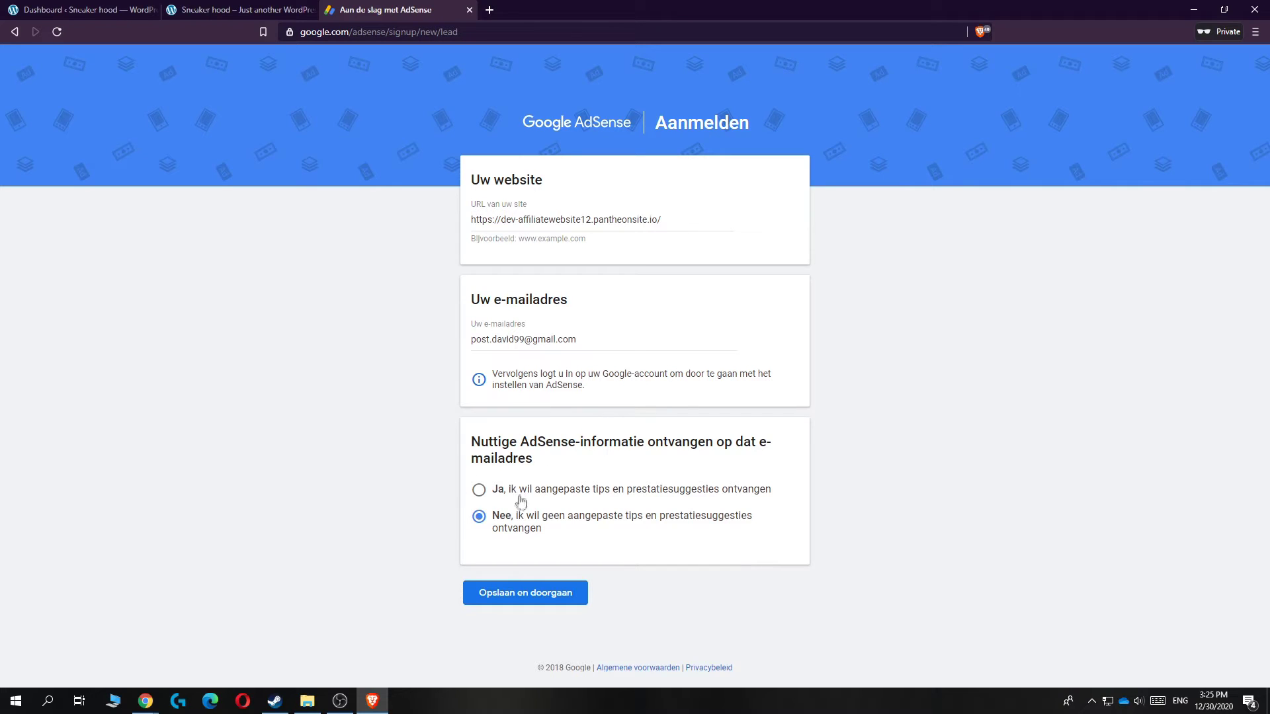
pyautogui.click(498, 595)
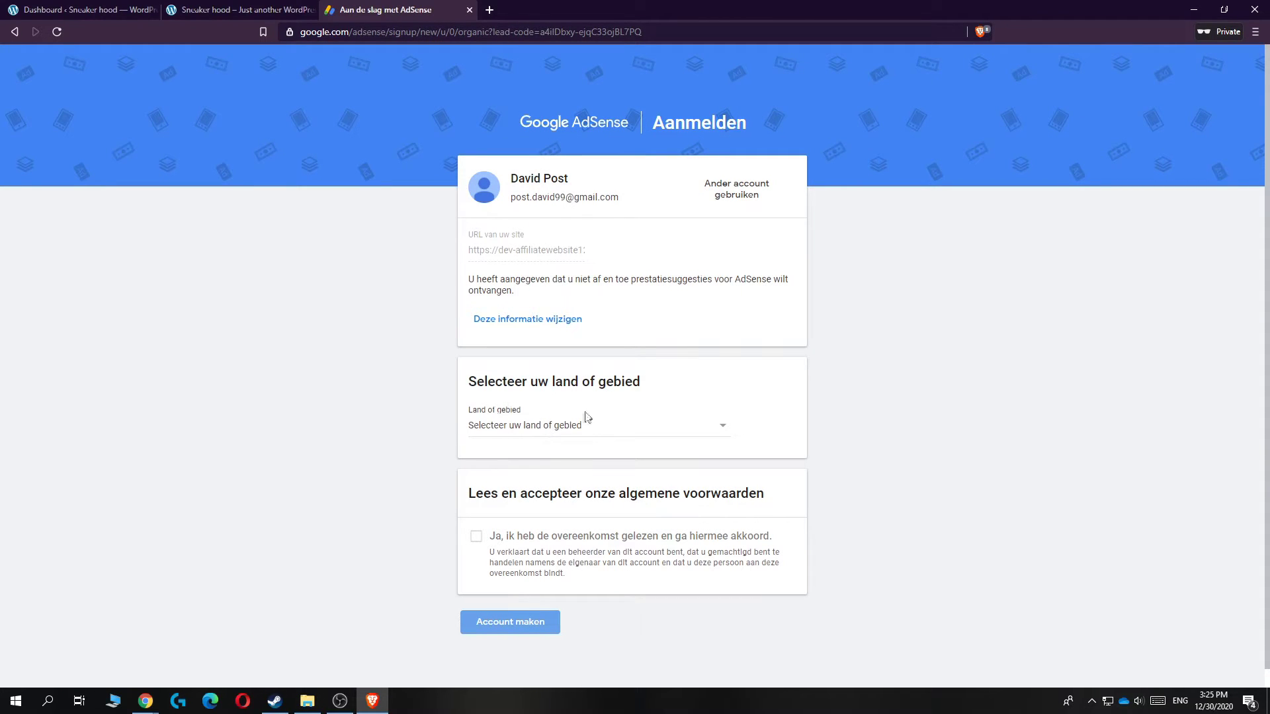
# Choose Nederland from the country list and tick the AdSense terms agreement.
pyautogui.click(568, 432)
pyautogui.scroll(-20, 520, 477)
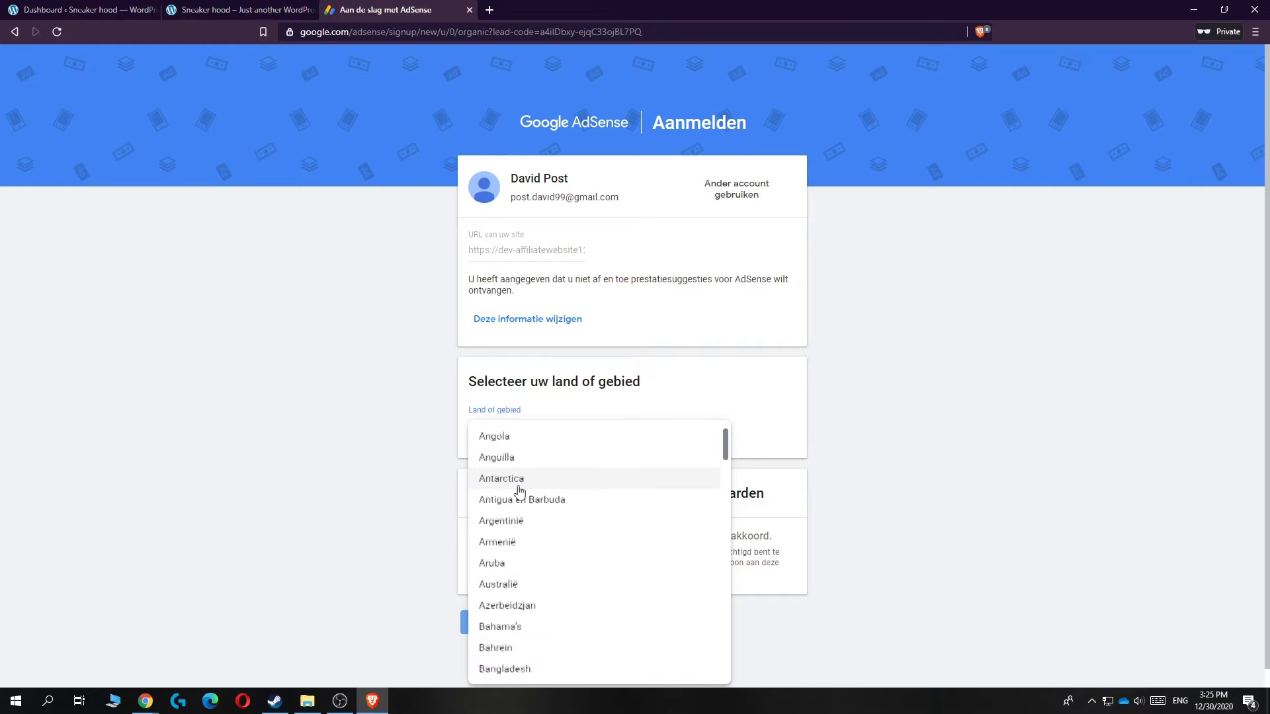
pyautogui.scroll(-15, 516, 491)
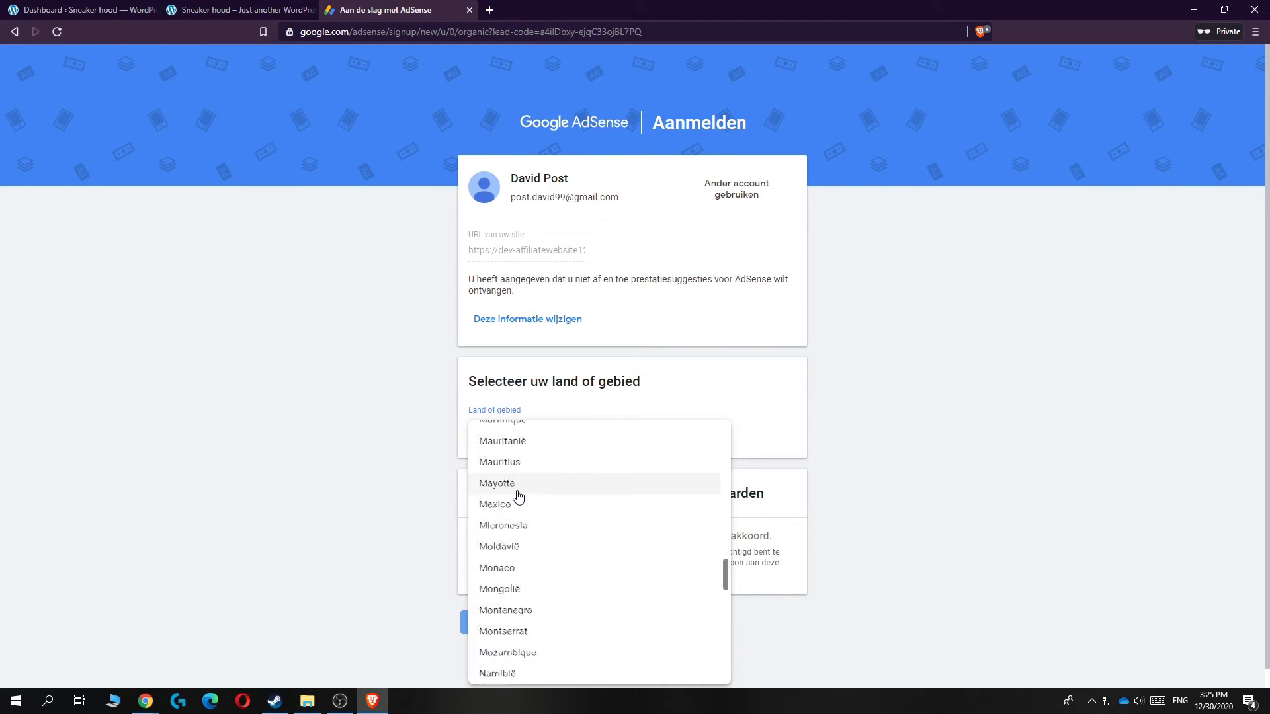
pyautogui.scroll(-3, 518, 496)
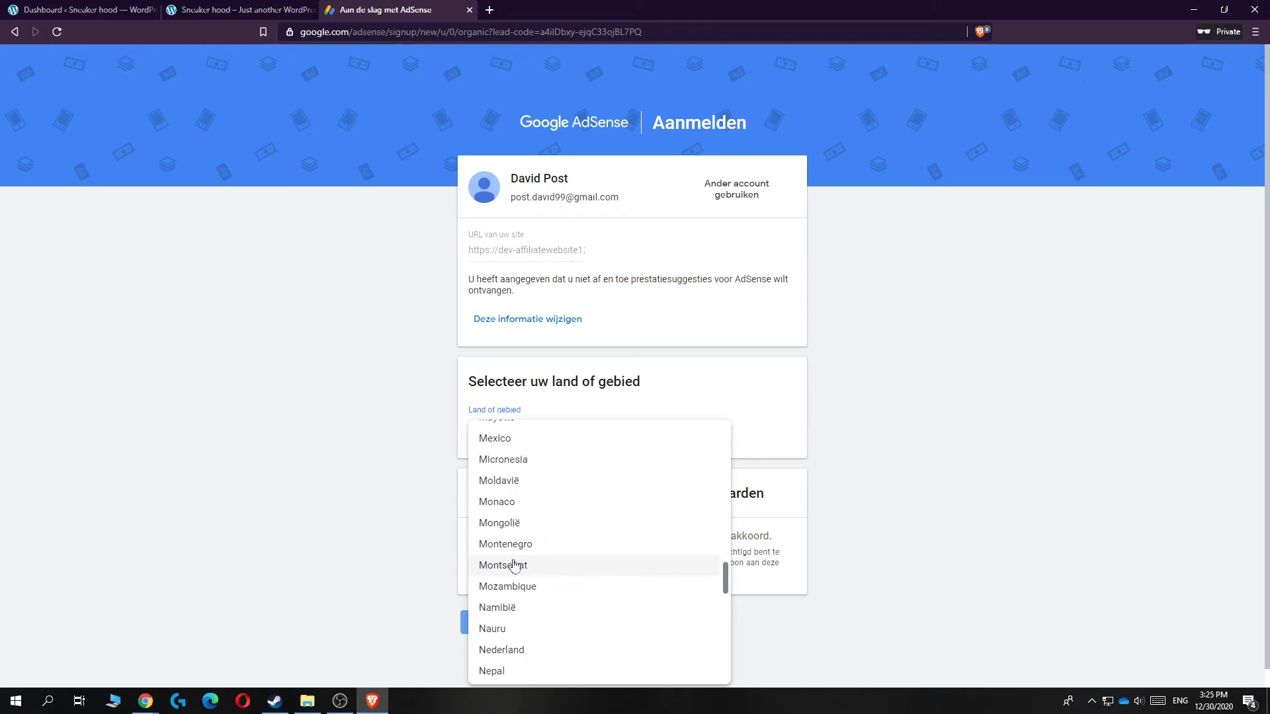
pyautogui.click(512, 585)
pyautogui.scroll(-5, 634, 463)
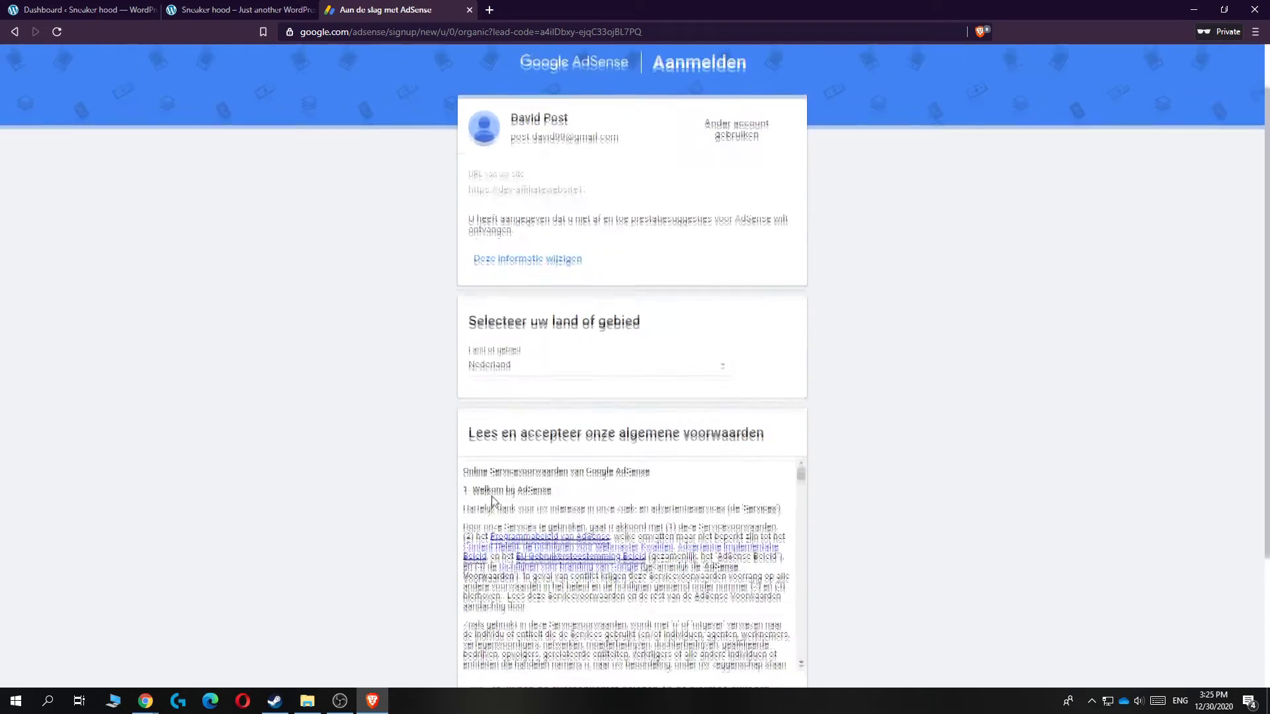
pyautogui.scroll(-5, 634, 490)
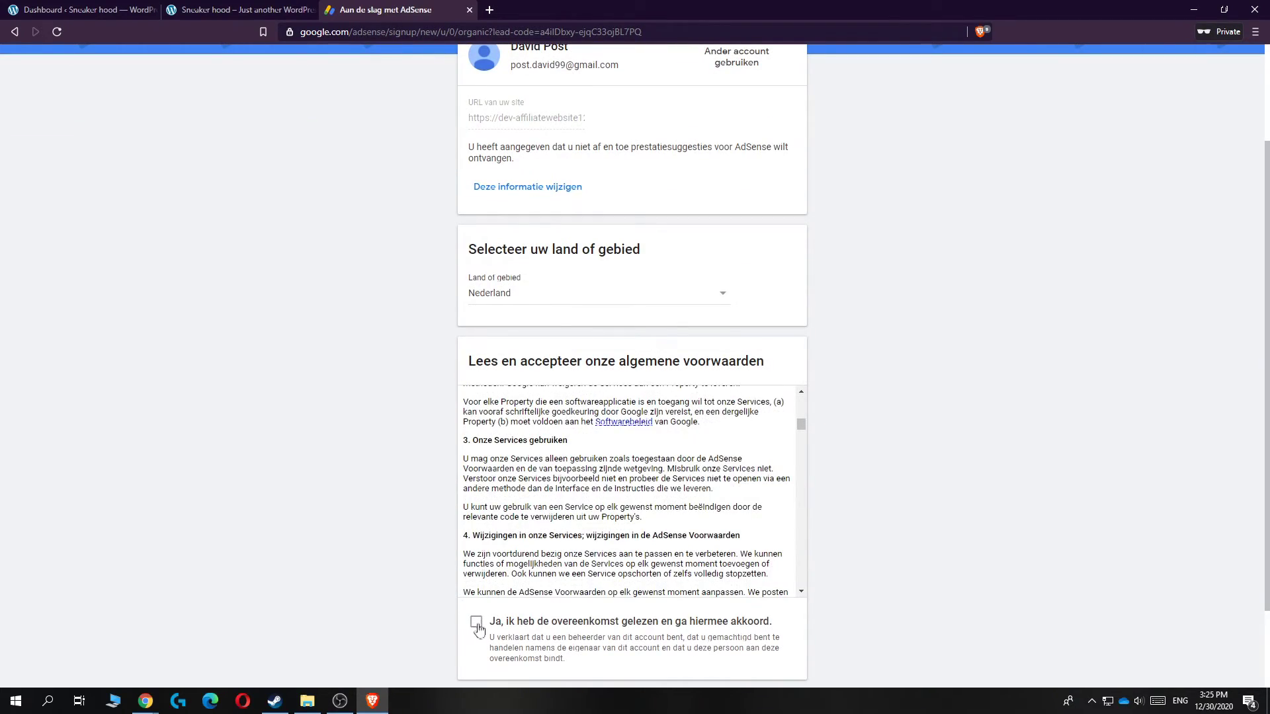
pyautogui.click(476, 622)
pyautogui.scroll(-2, 456, 608)
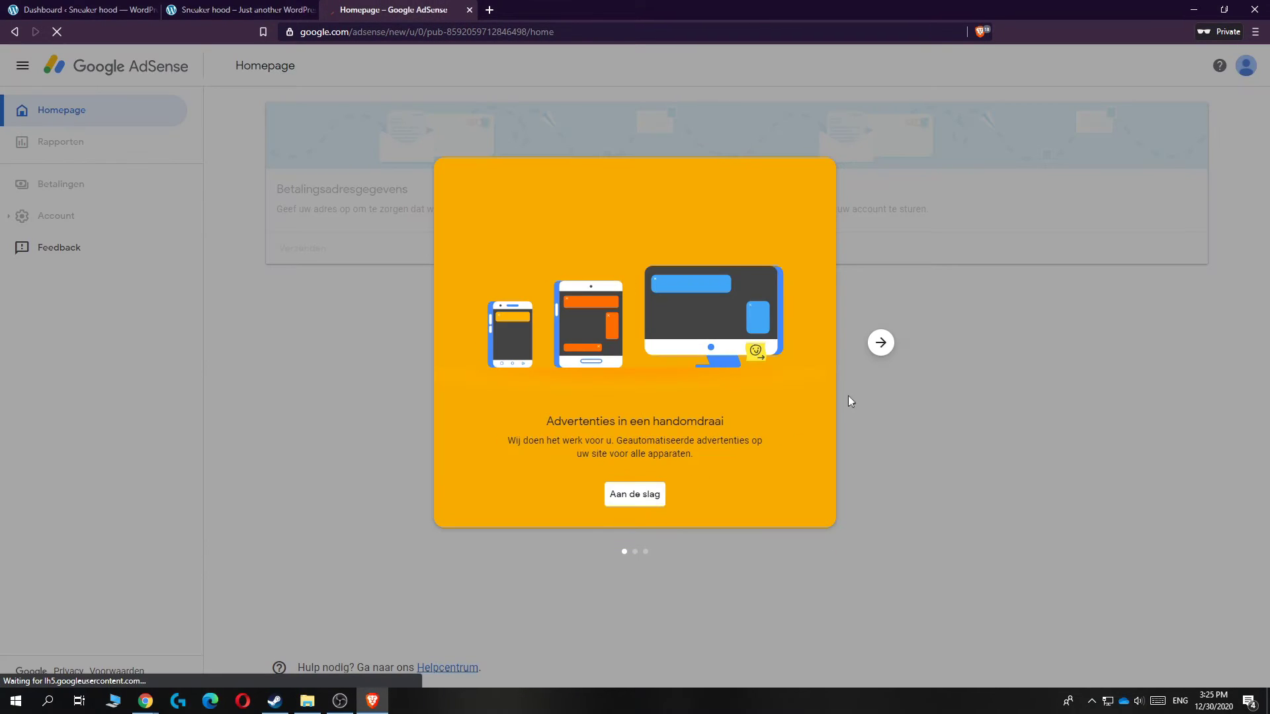
# Open the billing address form with 'Aan de slag', review the filled details, and submit them.
pyautogui.click(631, 495)
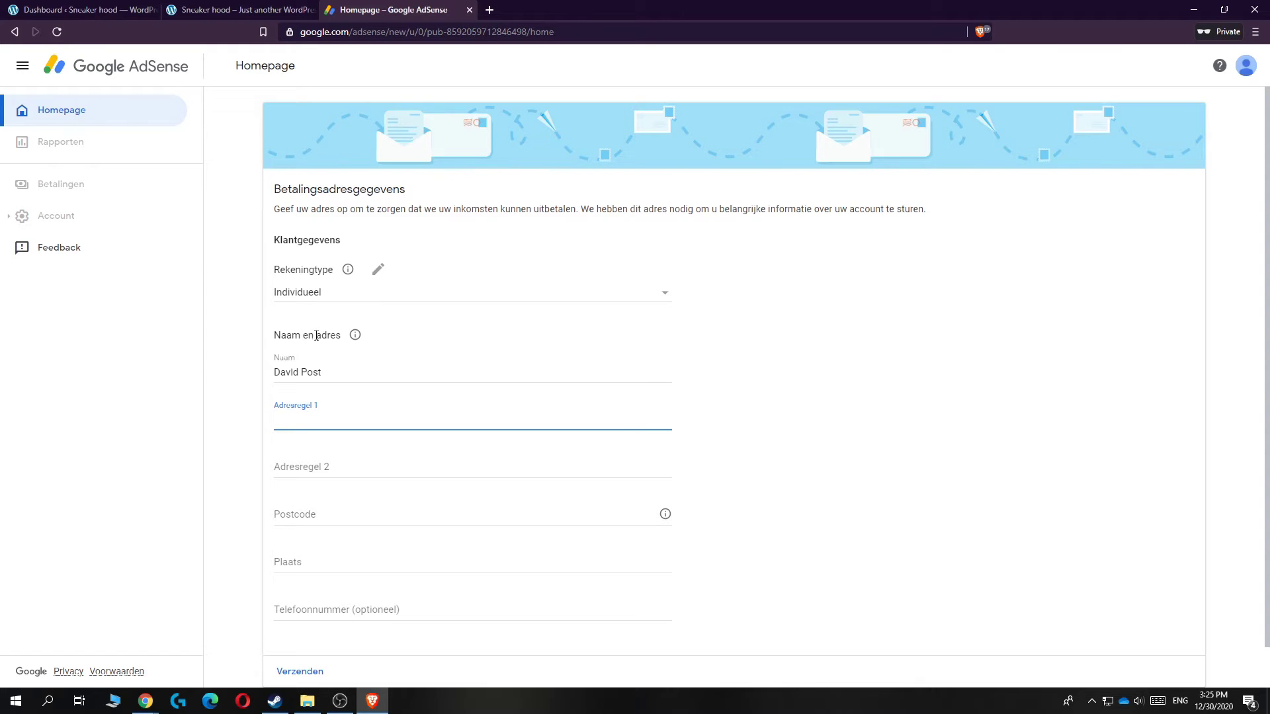
pyautogui.scroll(-2, 329, 513)
pyautogui.scroll(2, 334, 522)
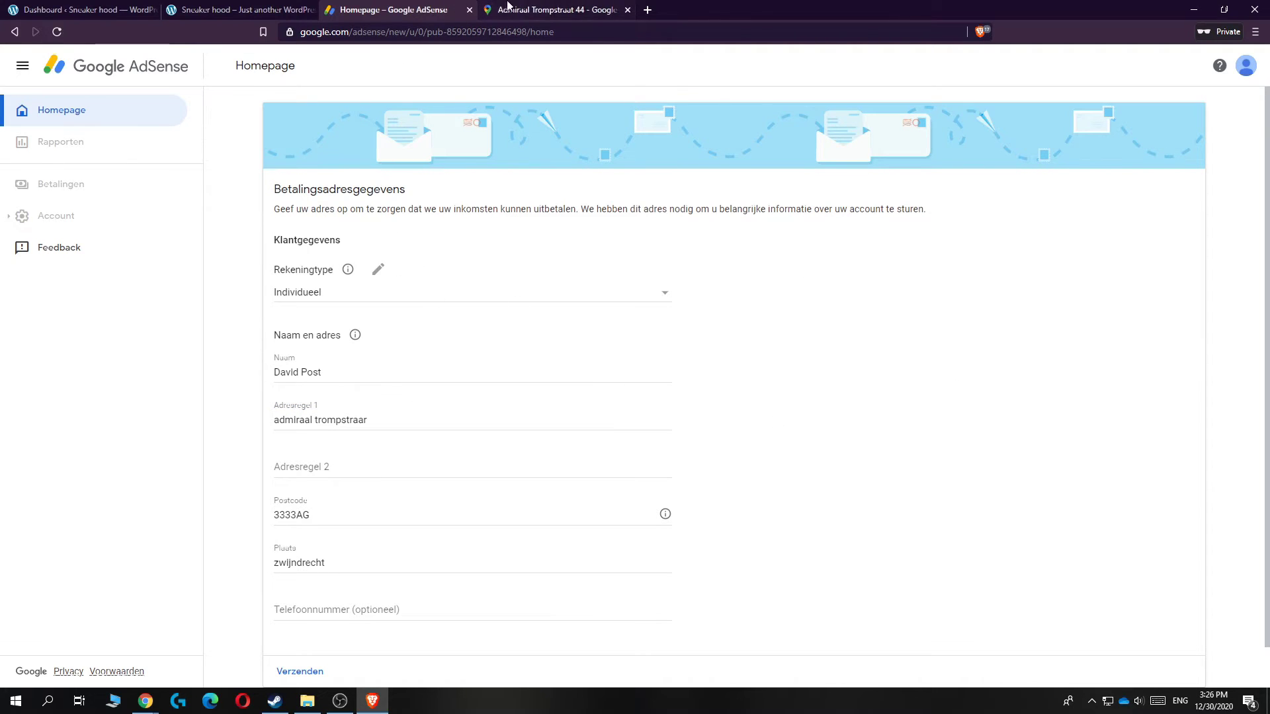
pyautogui.scroll(-1, 463, 189)
pyautogui.click(297, 630)
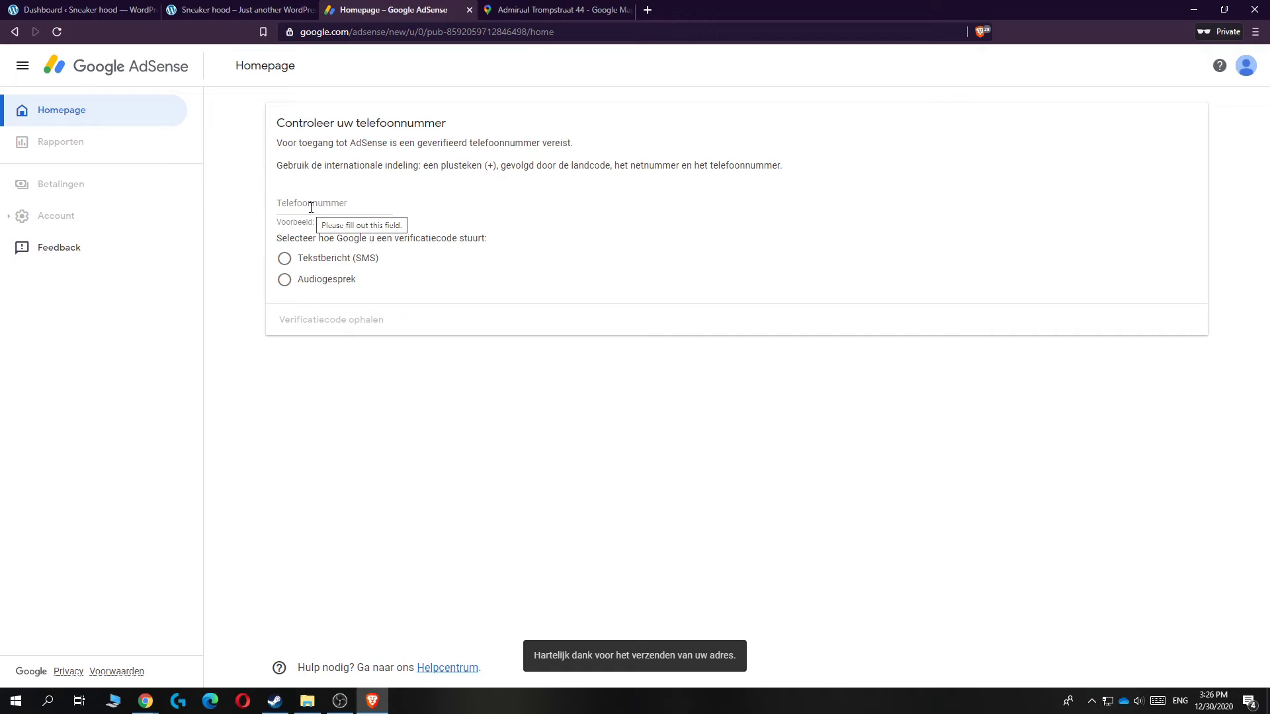
# Request an SMS code for the phone number, then paste and submit the six-digit code.
pyautogui.click(324, 204)
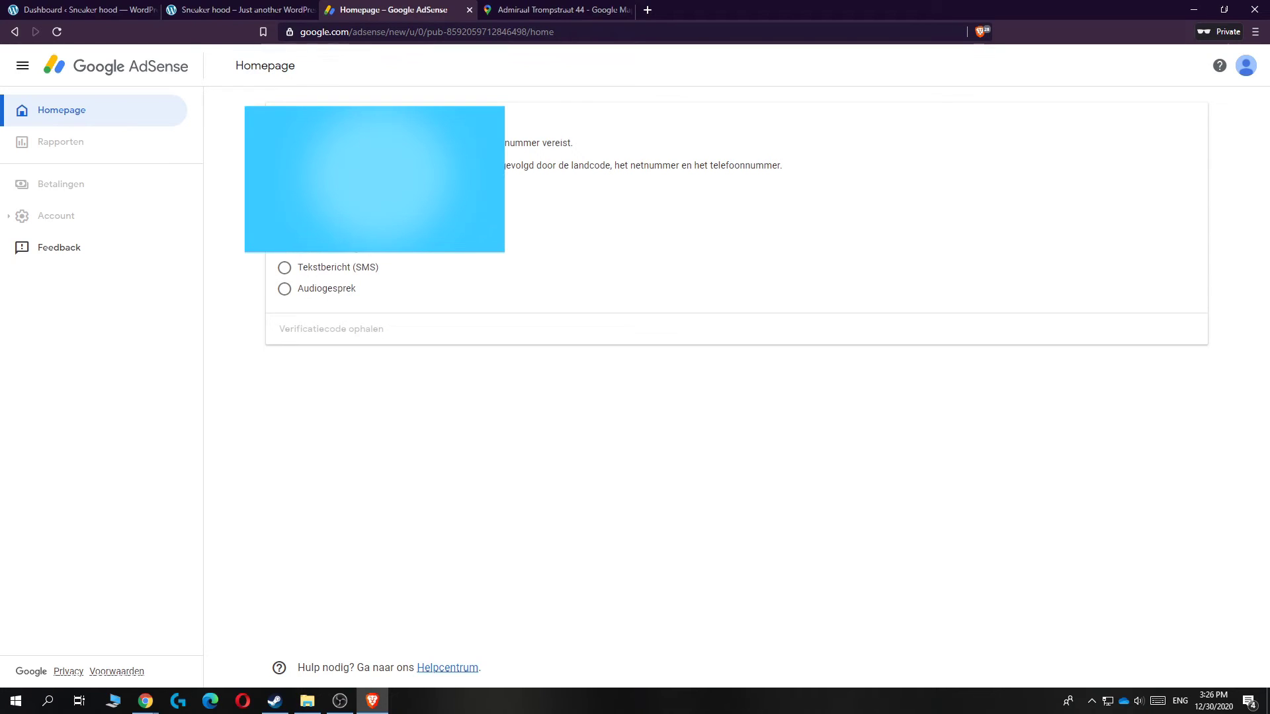
pyautogui.click(285, 268)
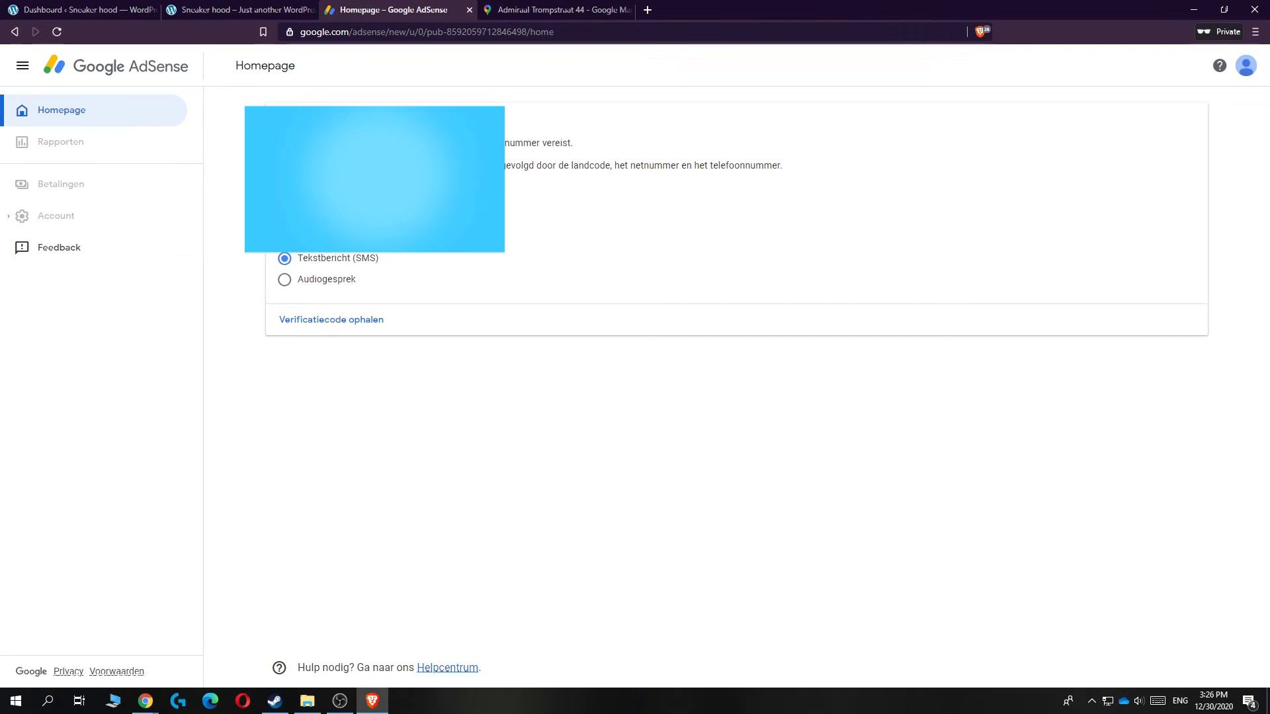
pyautogui.click(315, 321)
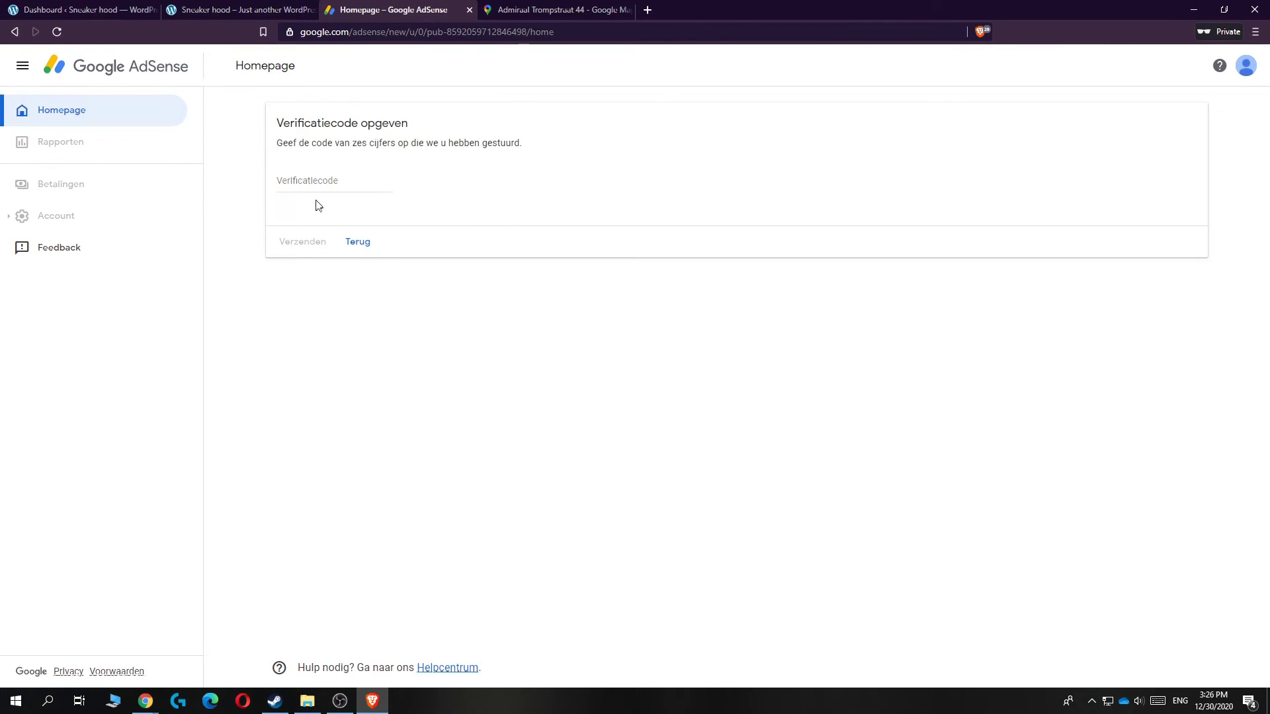
pyautogui.click(335, 179)
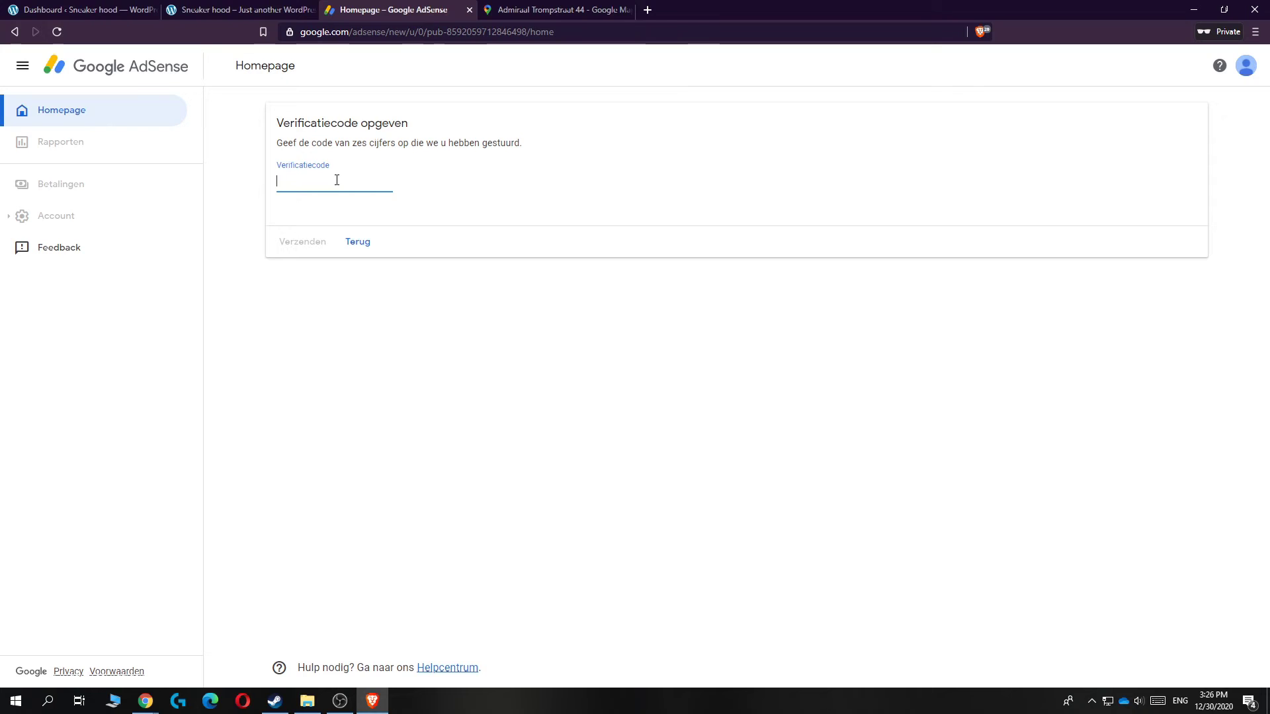
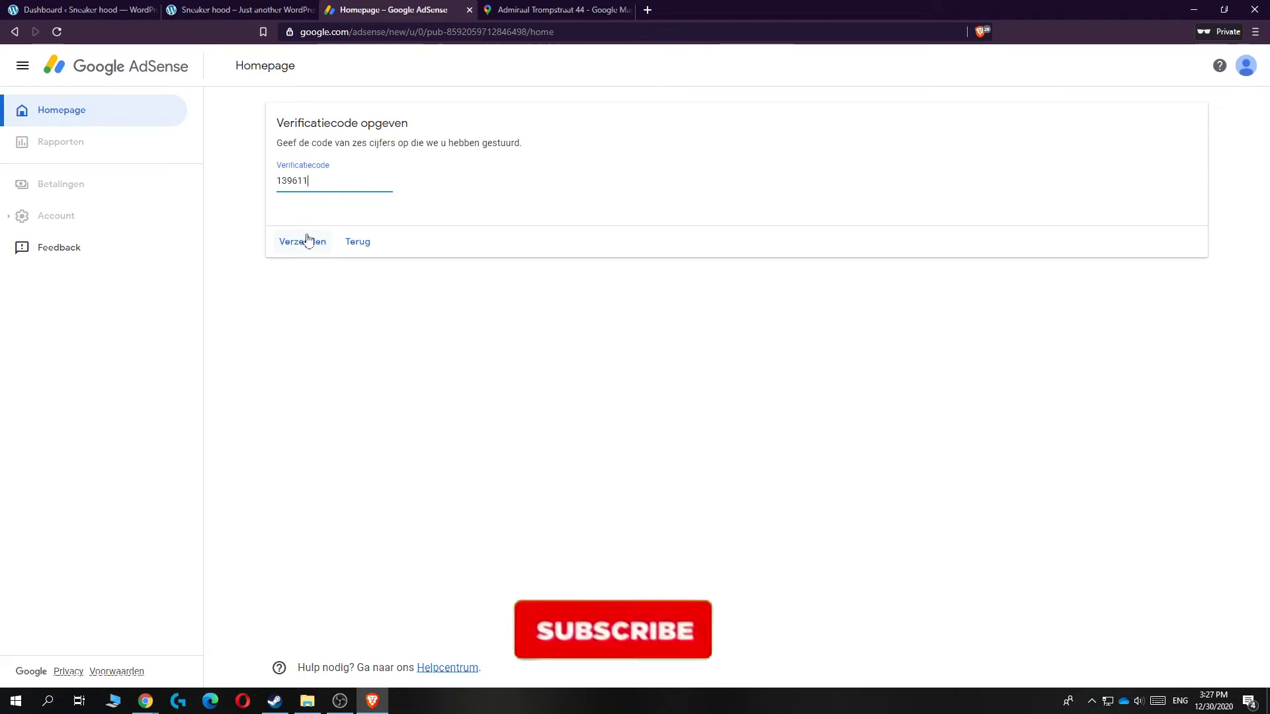
pyautogui.click(307, 243)
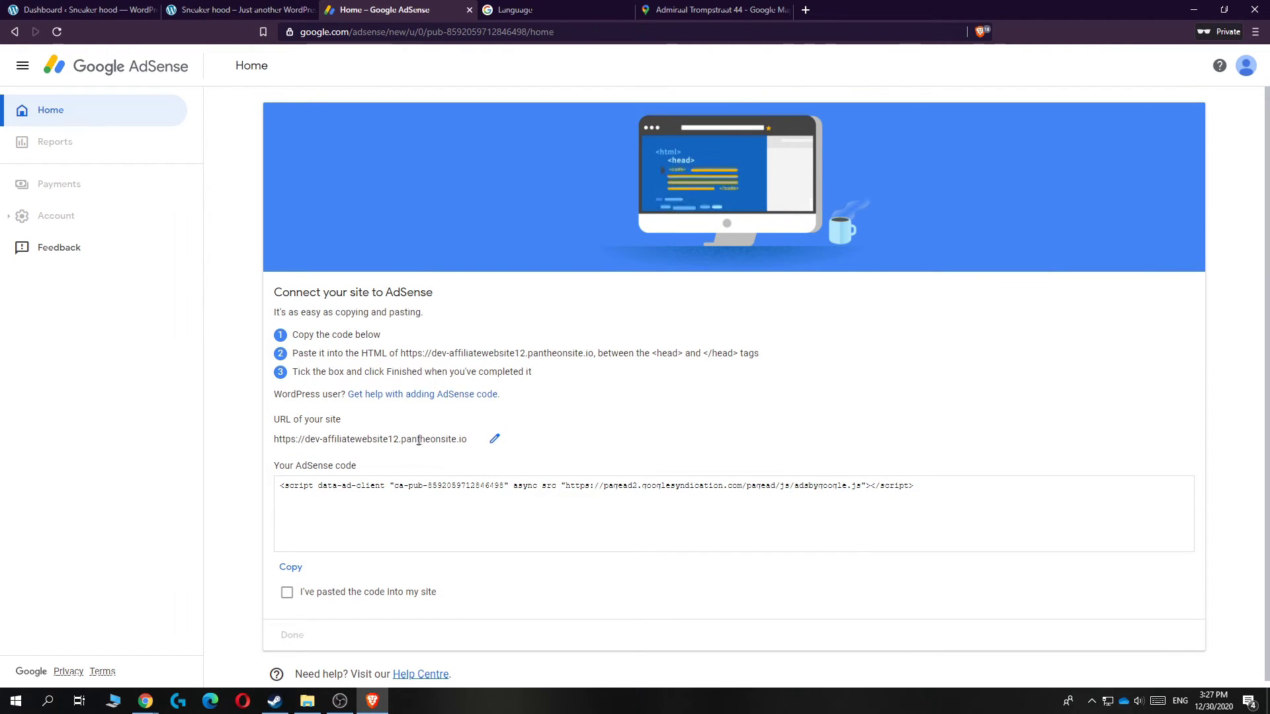
# Copy the script line from the 'Your AdSense code' box and switch to the Sneaker hood tab.
pyautogui.click(382, 489)
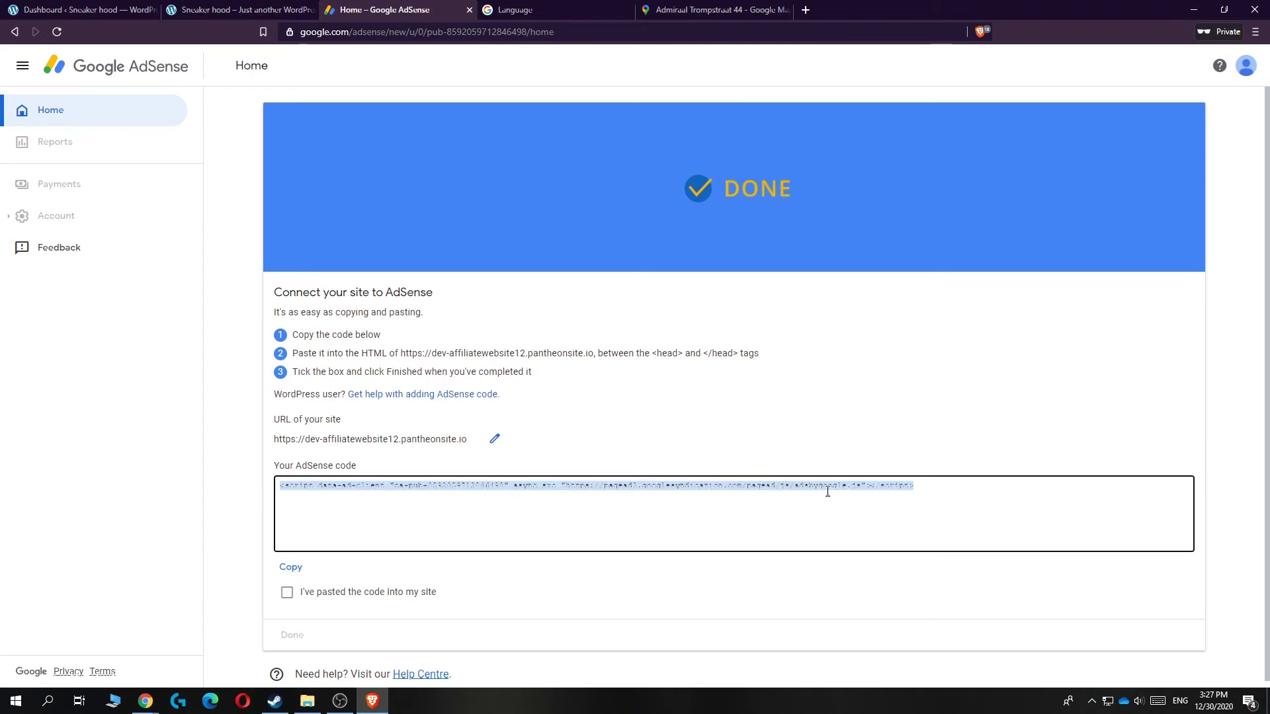
pyautogui.moveTo(919, 487); pyautogui.dragTo(279, 497)
pyautogui.hotkey('ctrl', 'c')
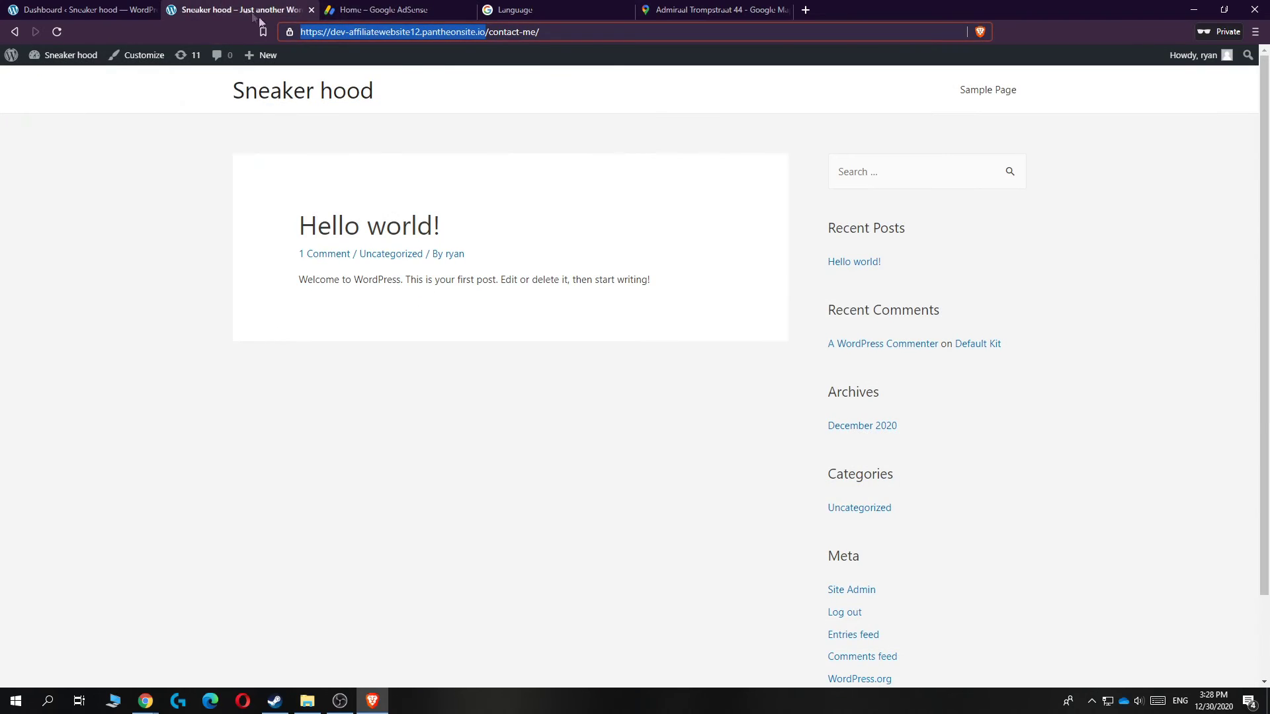
pyautogui.click(238, 9)
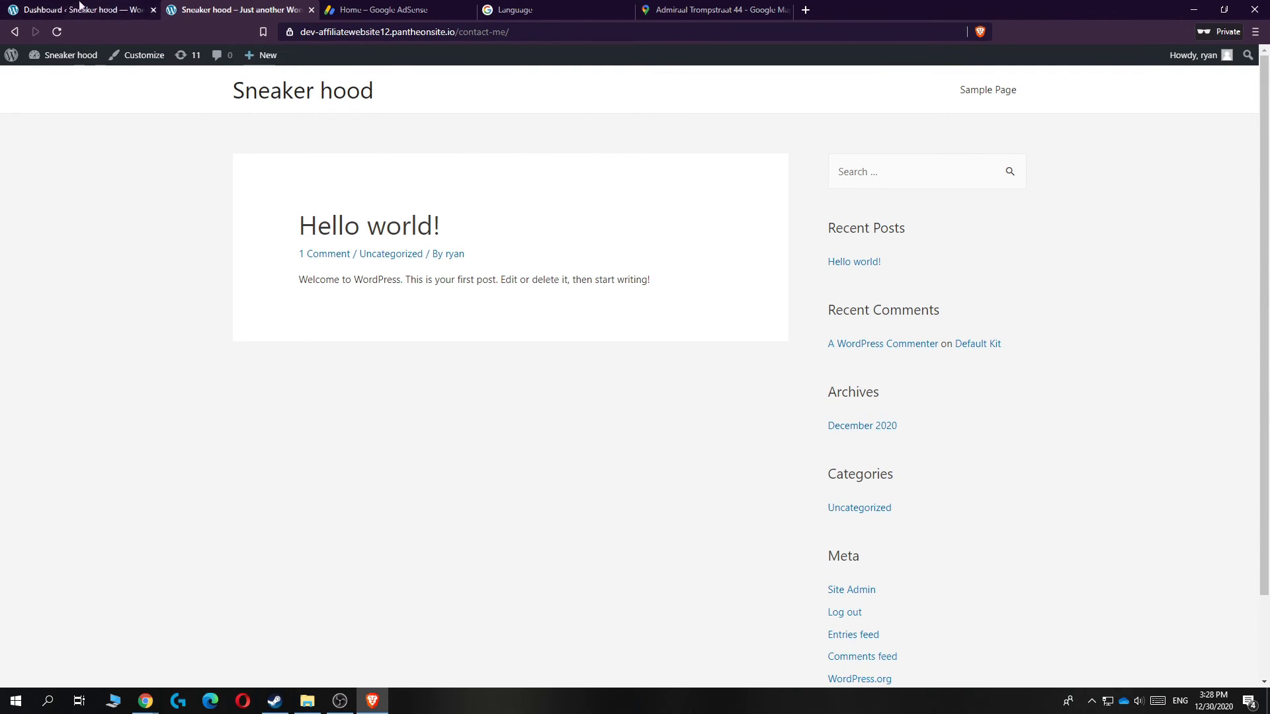
# Open the Sample Page in the block editor via Pages > All Pages, dismissing the welcome tour.
pyautogui.click(141, 16)
pyautogui.click(57, 213)
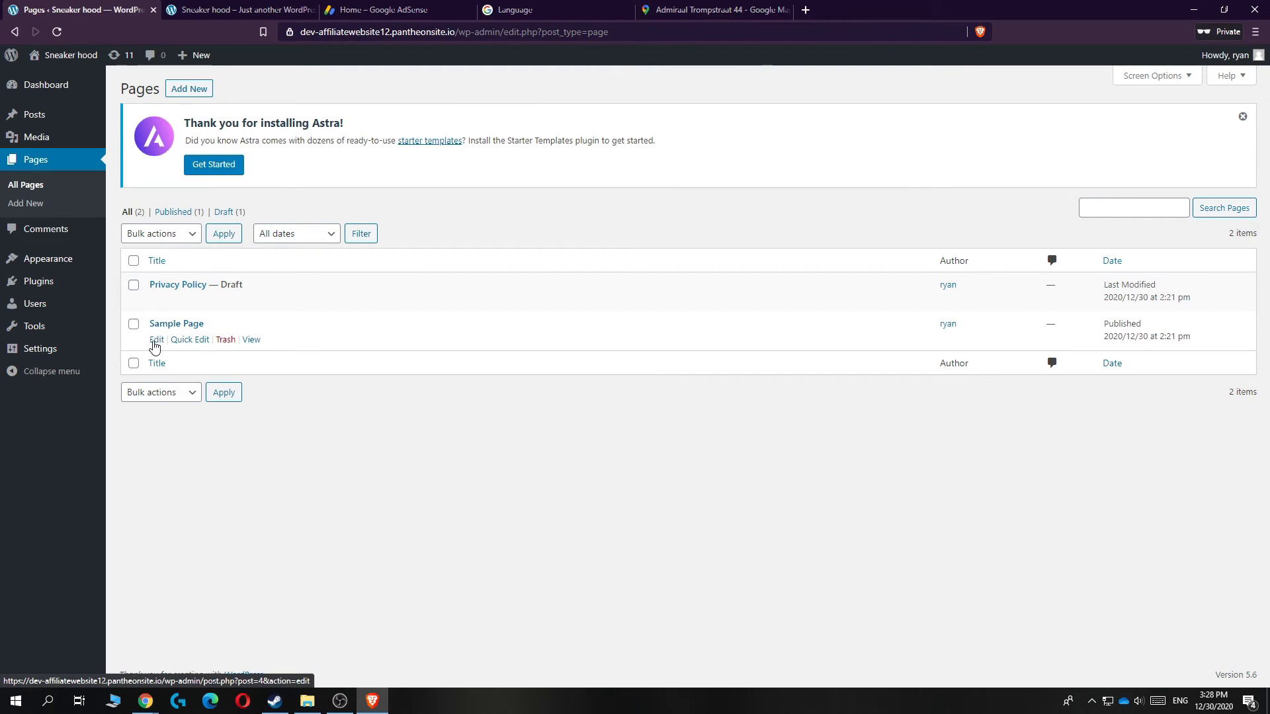
pyautogui.click(155, 340)
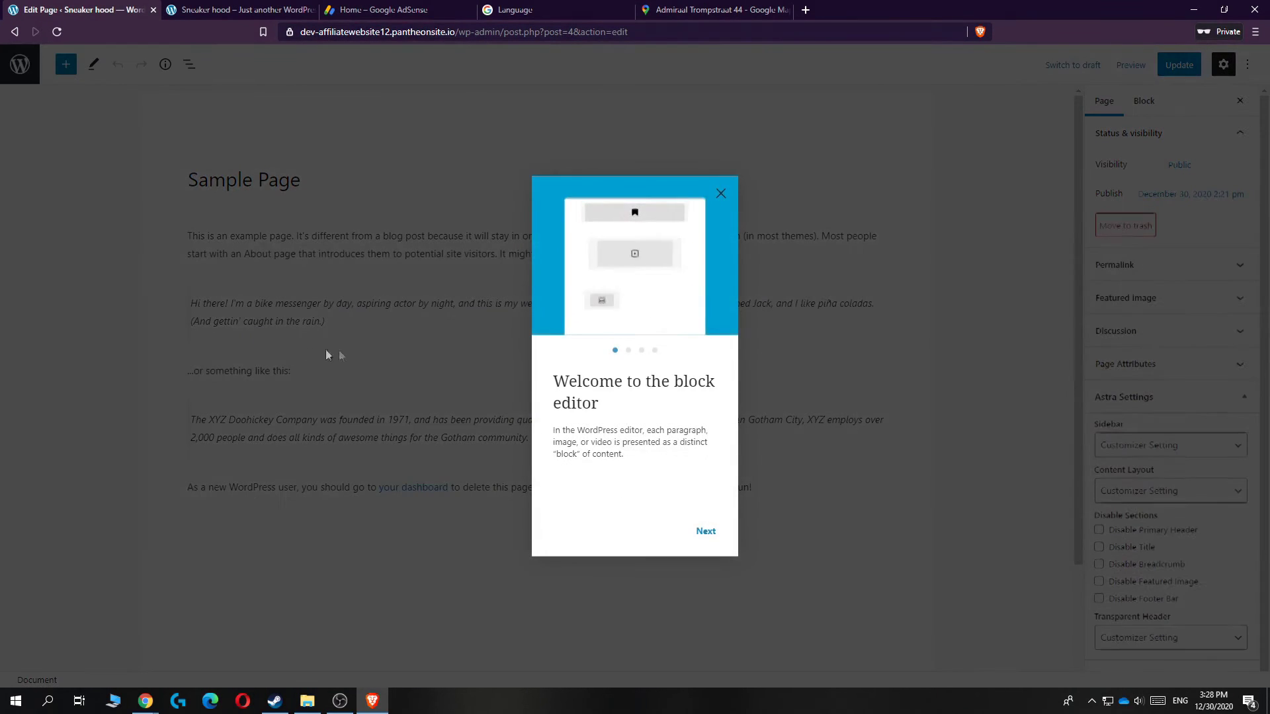
pyautogui.click(326, 355)
# Add a Custom HTML block with the pasted AdSense script and update the Sample Page.
pyautogui.click(529, 522)
pyautogui.click(871, 437)
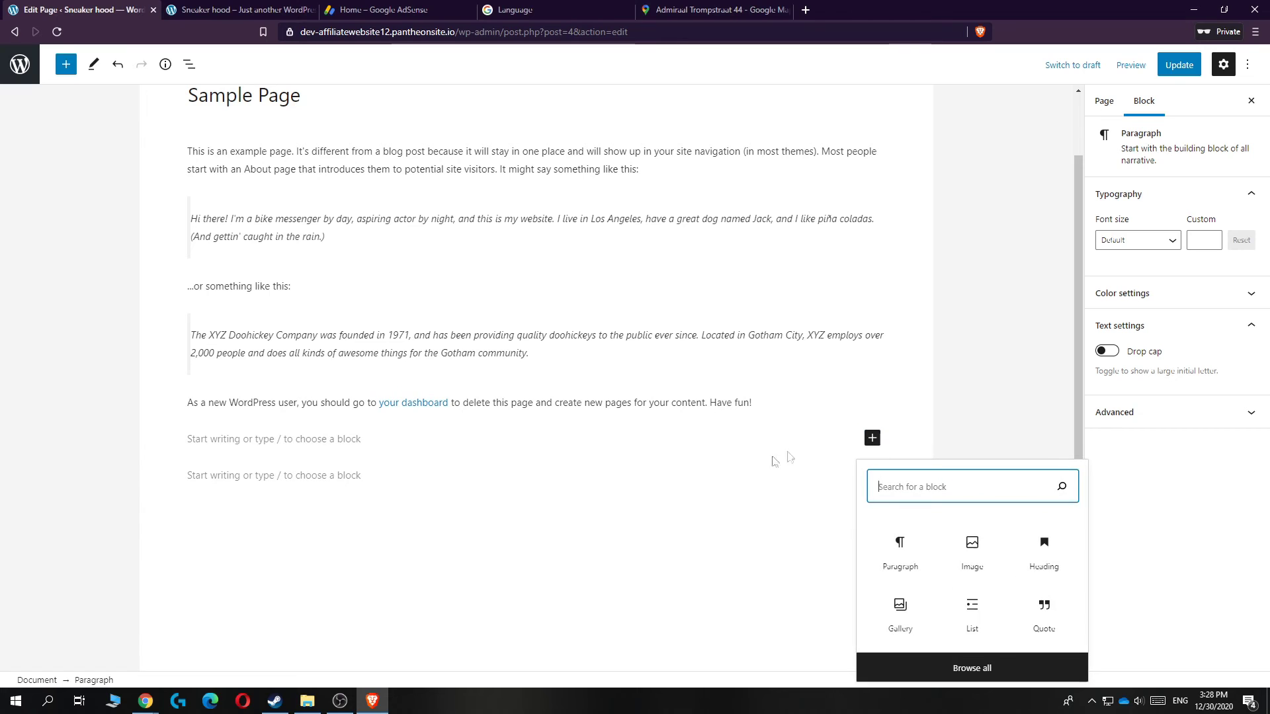
pyautogui.write('ht')
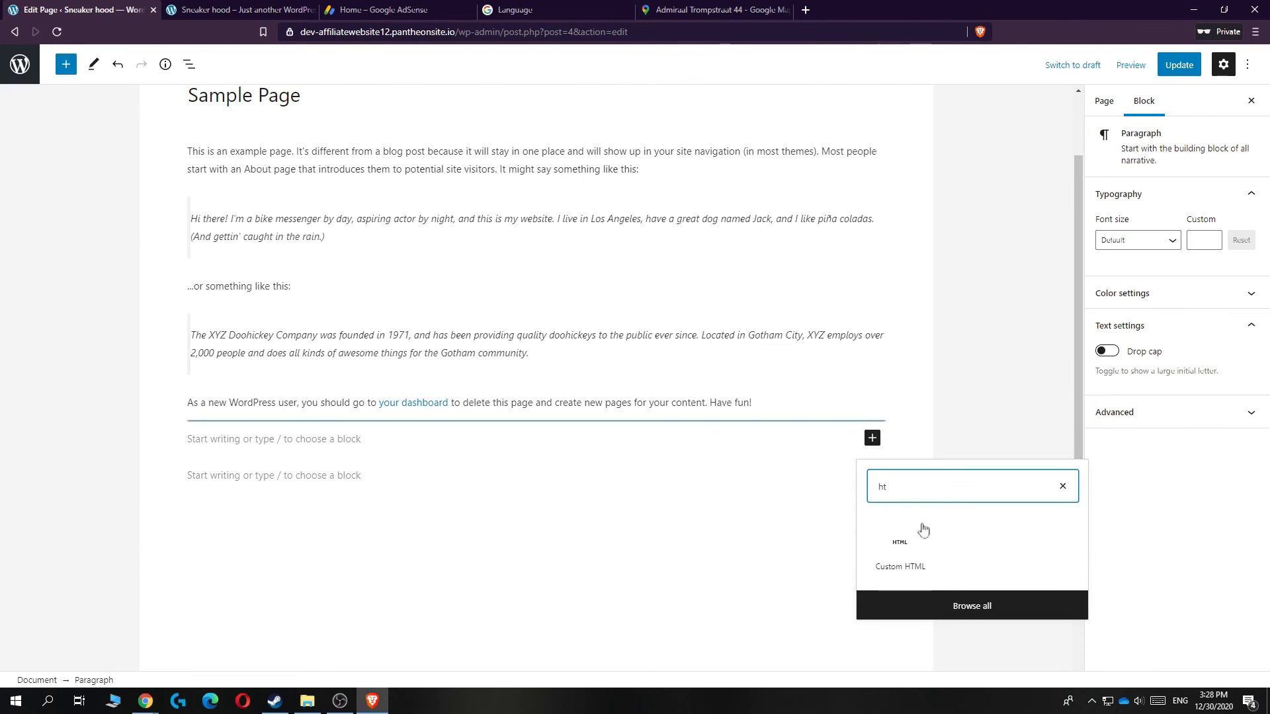
pyautogui.click(912, 539)
pyautogui.hotkey('ctrl', 'v')
pyautogui.click(120, 418)
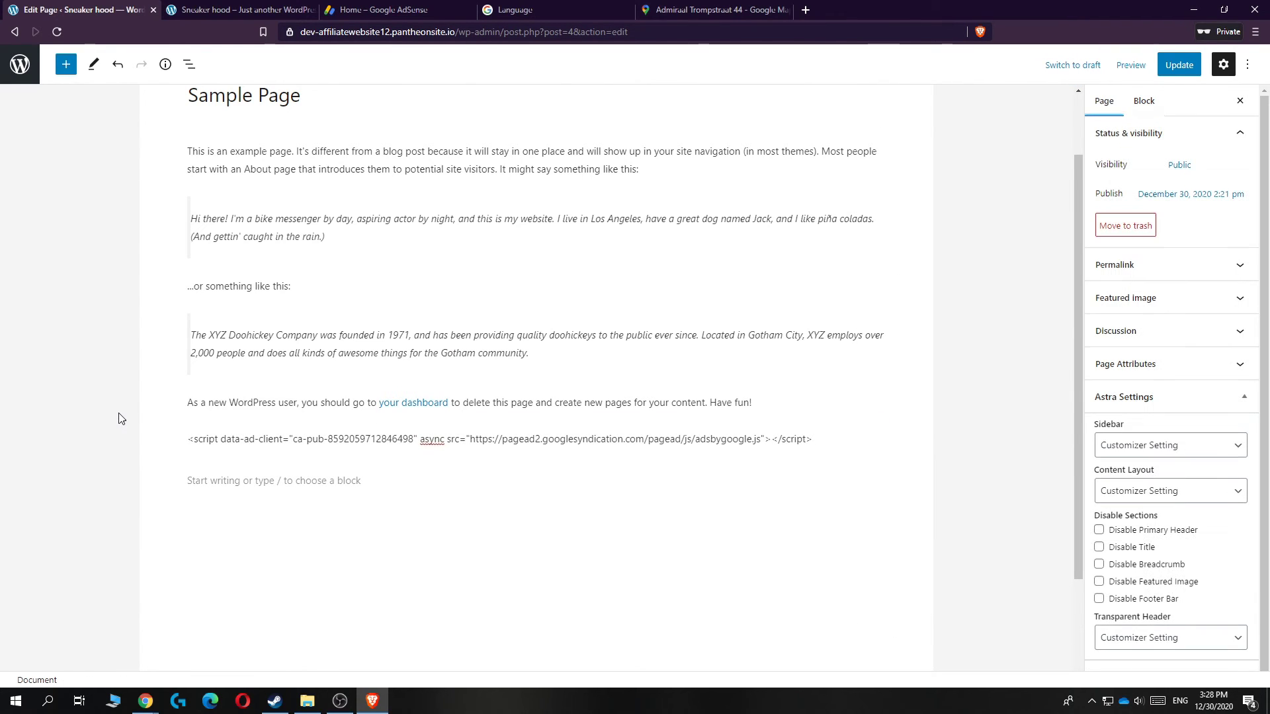
pyautogui.click(1178, 64)
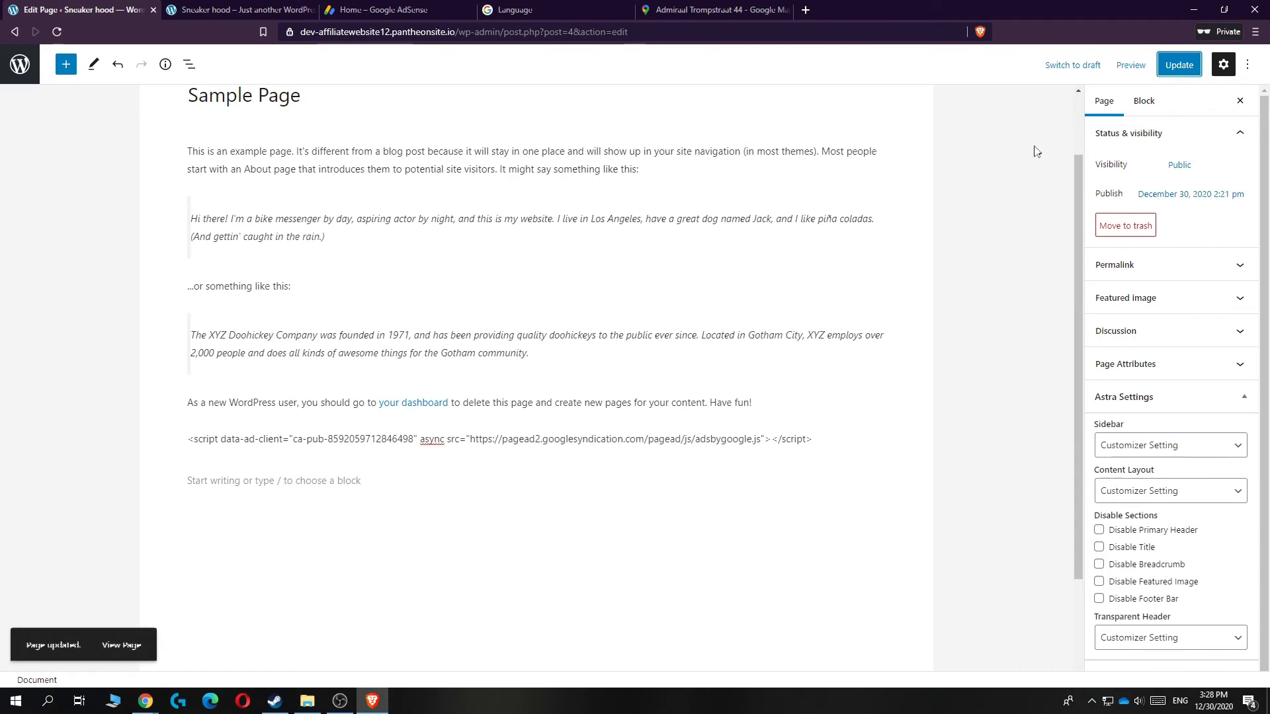
# Check the live Sample Page, then tick 'I've pasted the code into my site' in AdSense.
pyautogui.click(229, 9)
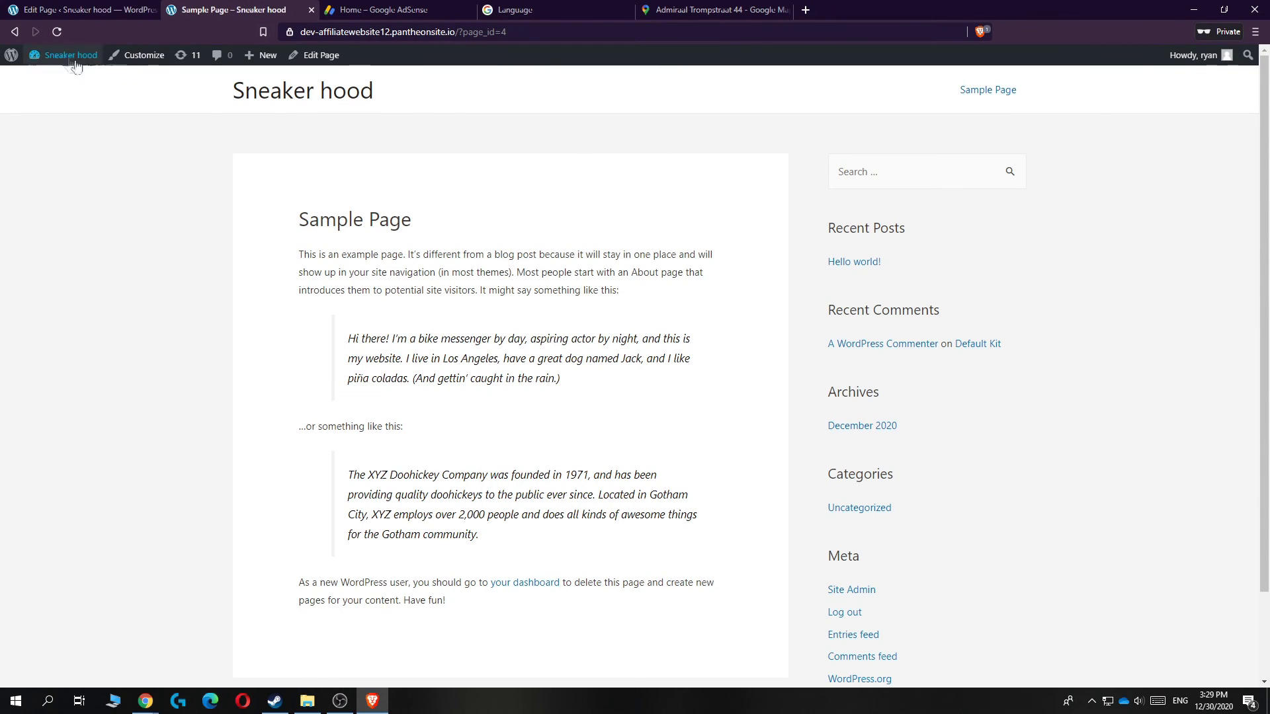
pyautogui.scroll(-1, 232, 232)
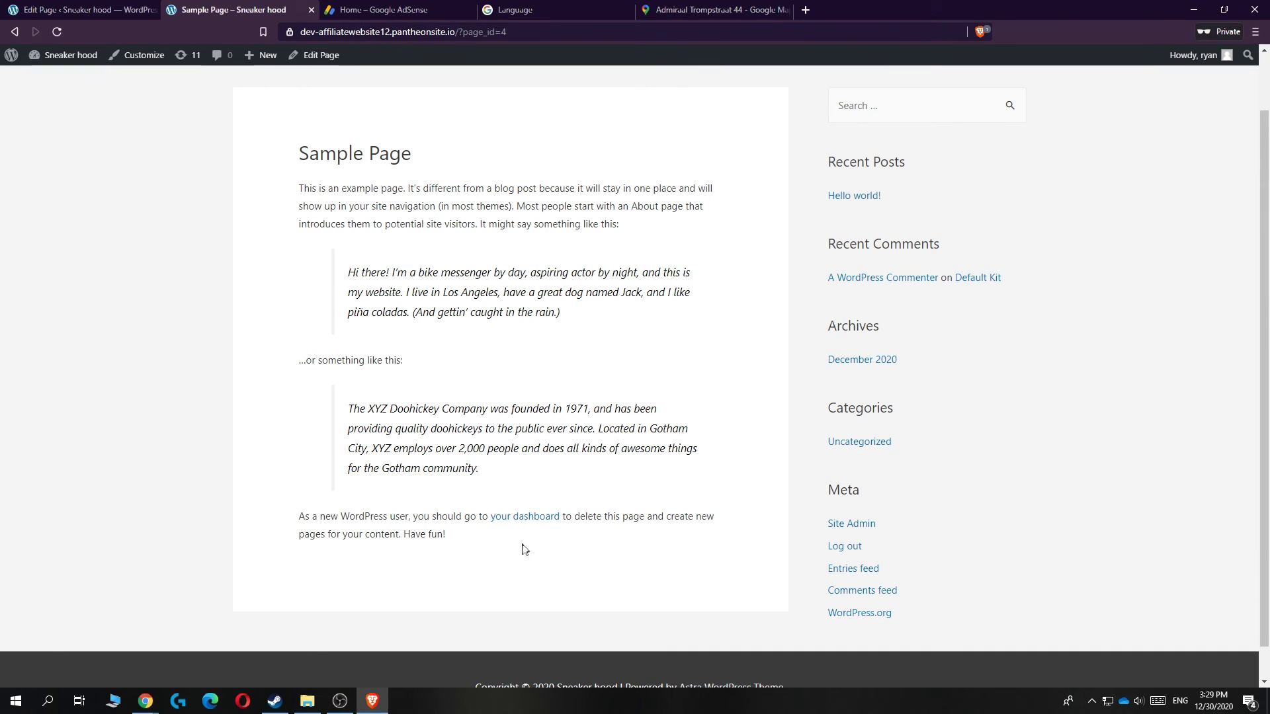
pyautogui.hotkey('ctrl', 'shift', 'Tab')
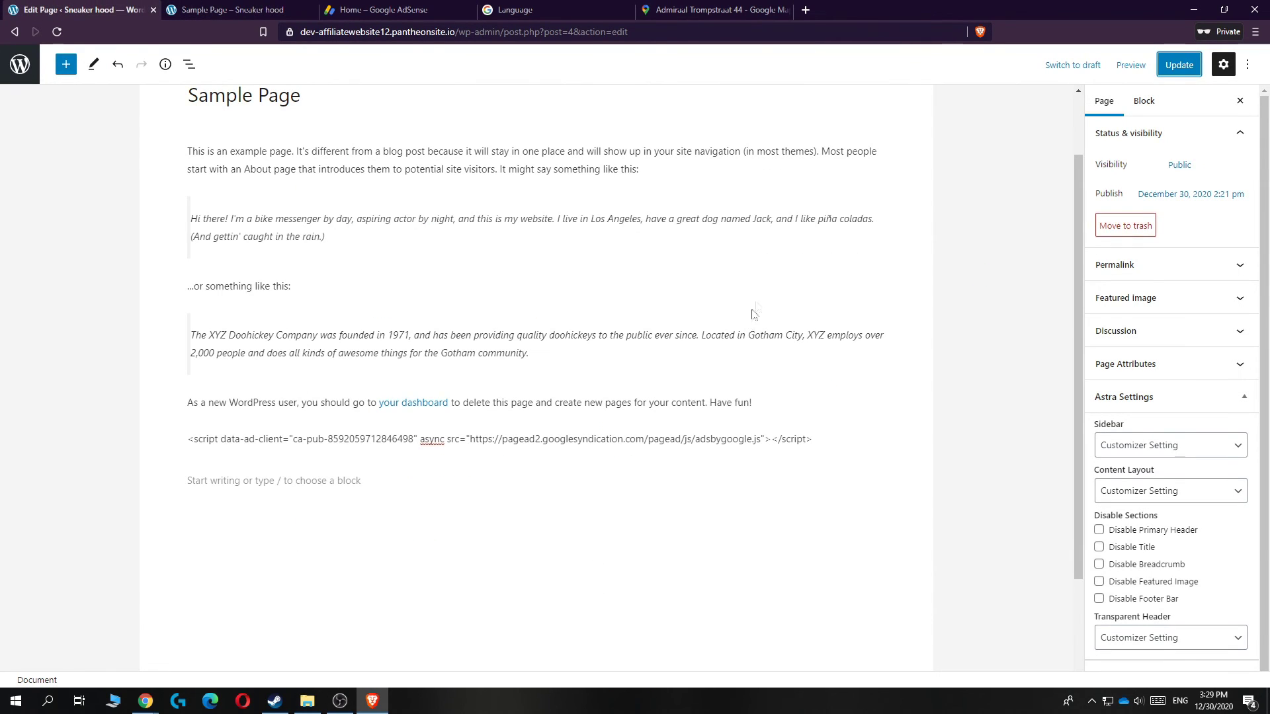
pyautogui.click(212, 6)
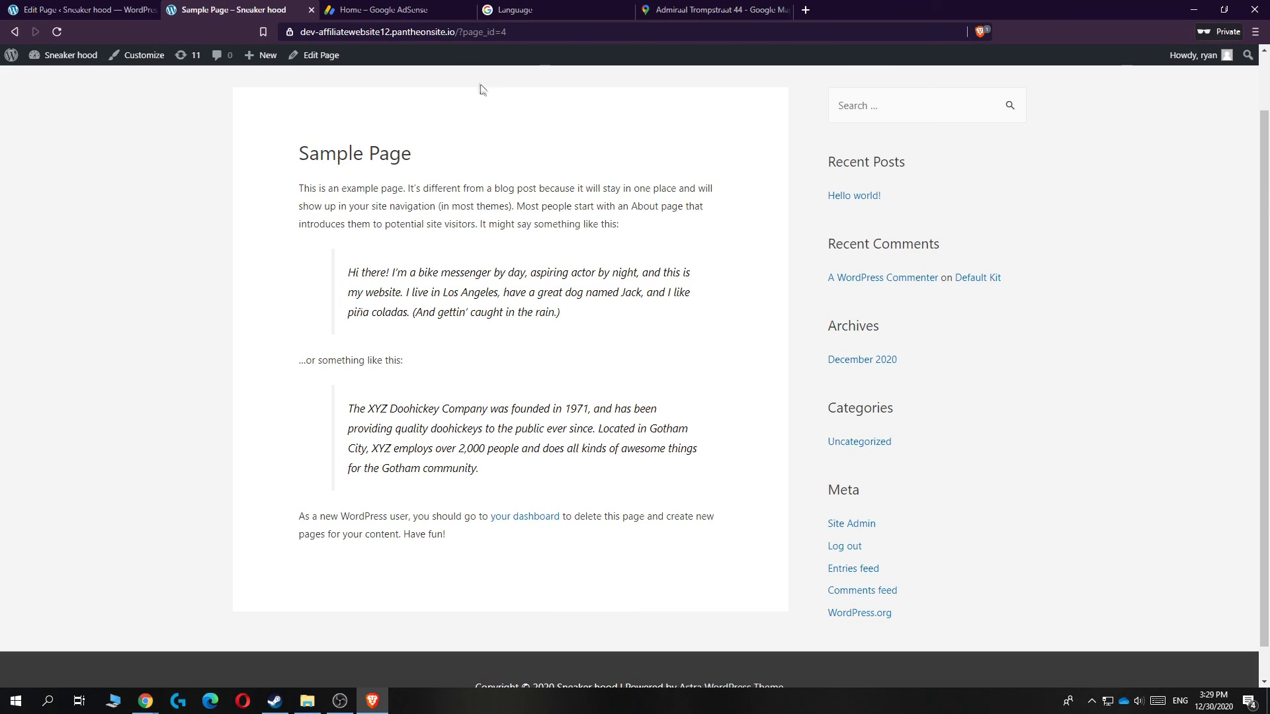
pyautogui.hotkey('ctrl', 'Tab')
pyautogui.click(287, 593)
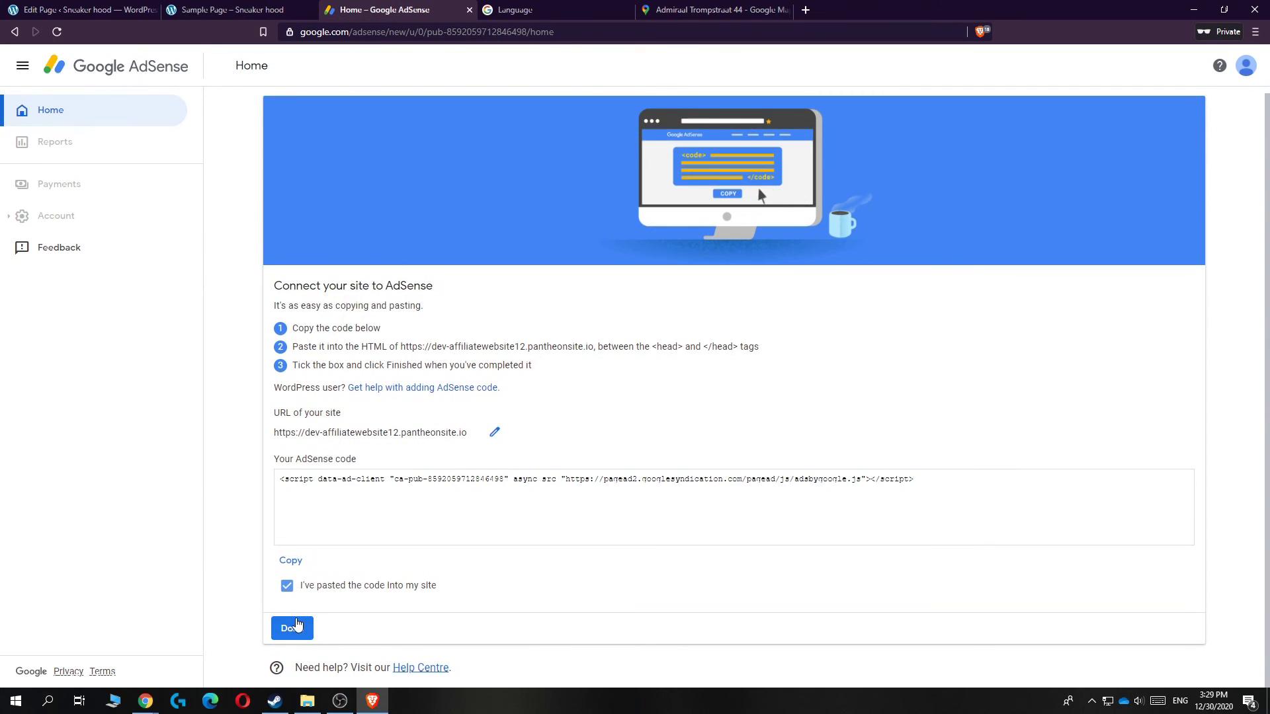
# Confirm with Done and 'Yes, continue' to send the site for review, then reopen the Sample Page editor.
pyautogui.click(292, 633)
pyautogui.click(465, 444)
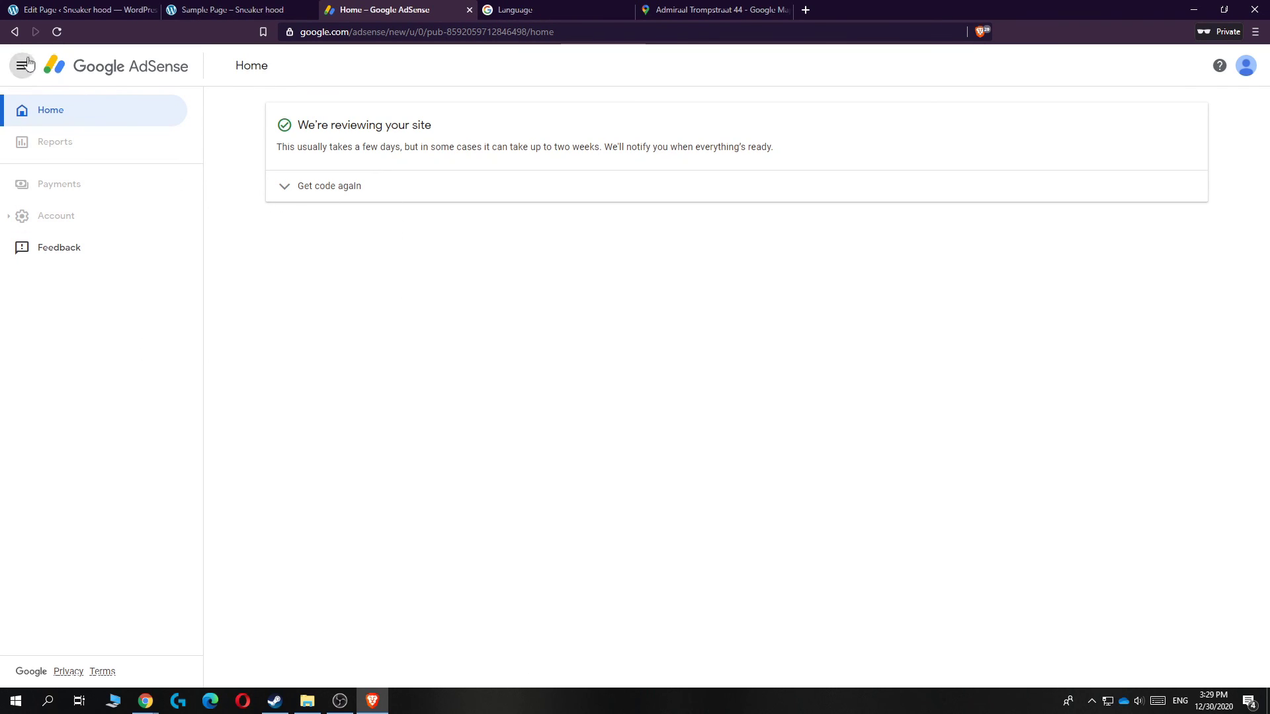
pyautogui.click(22, 66)
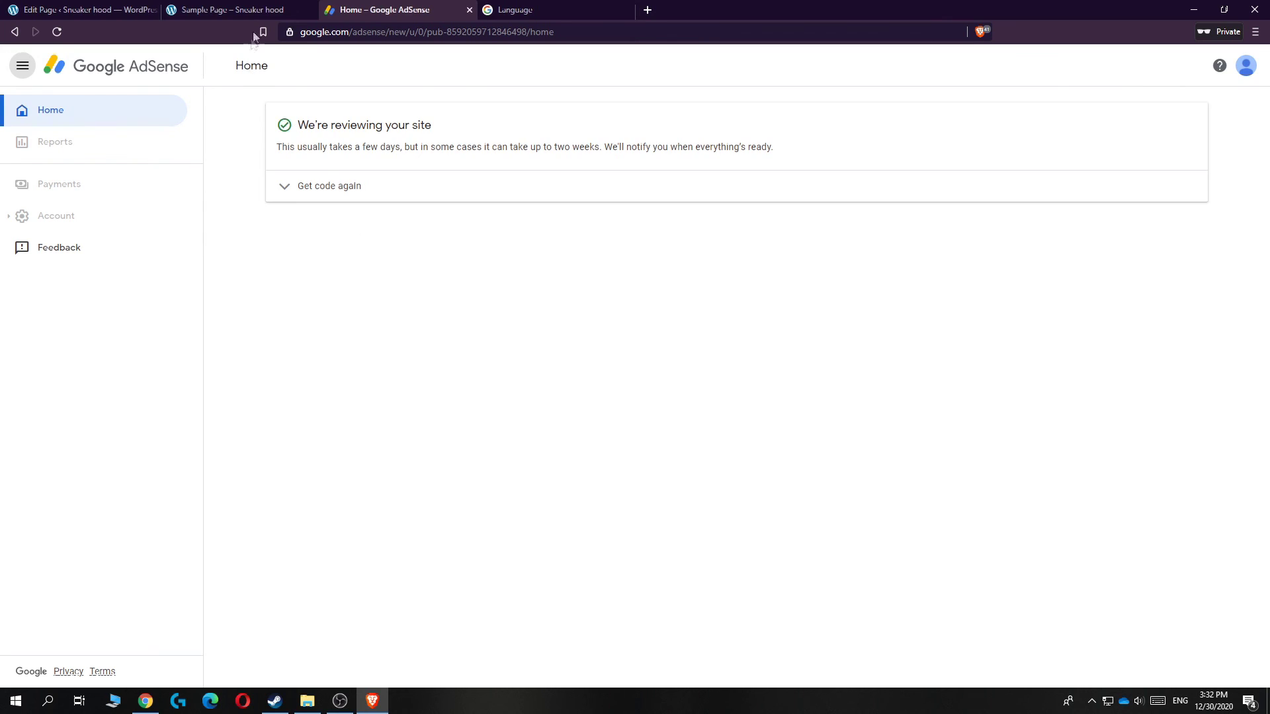
pyautogui.click(251, 9)
pyautogui.scroll(1, 292, 117)
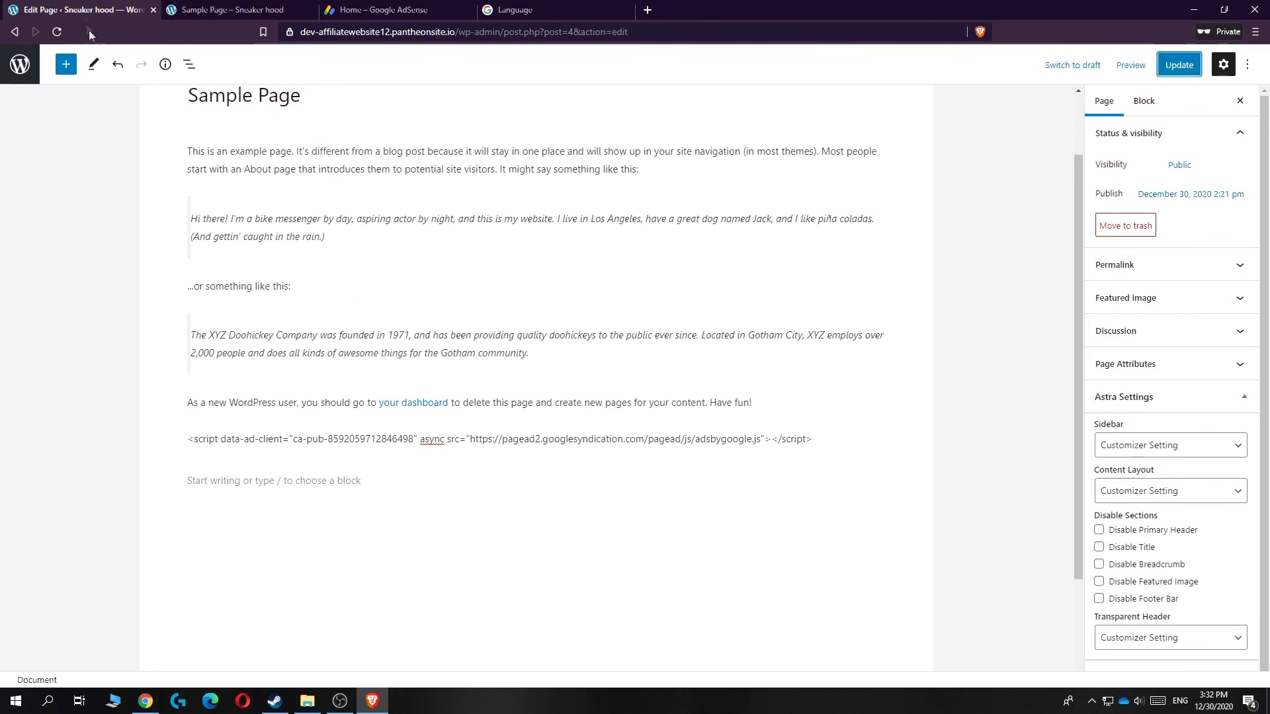